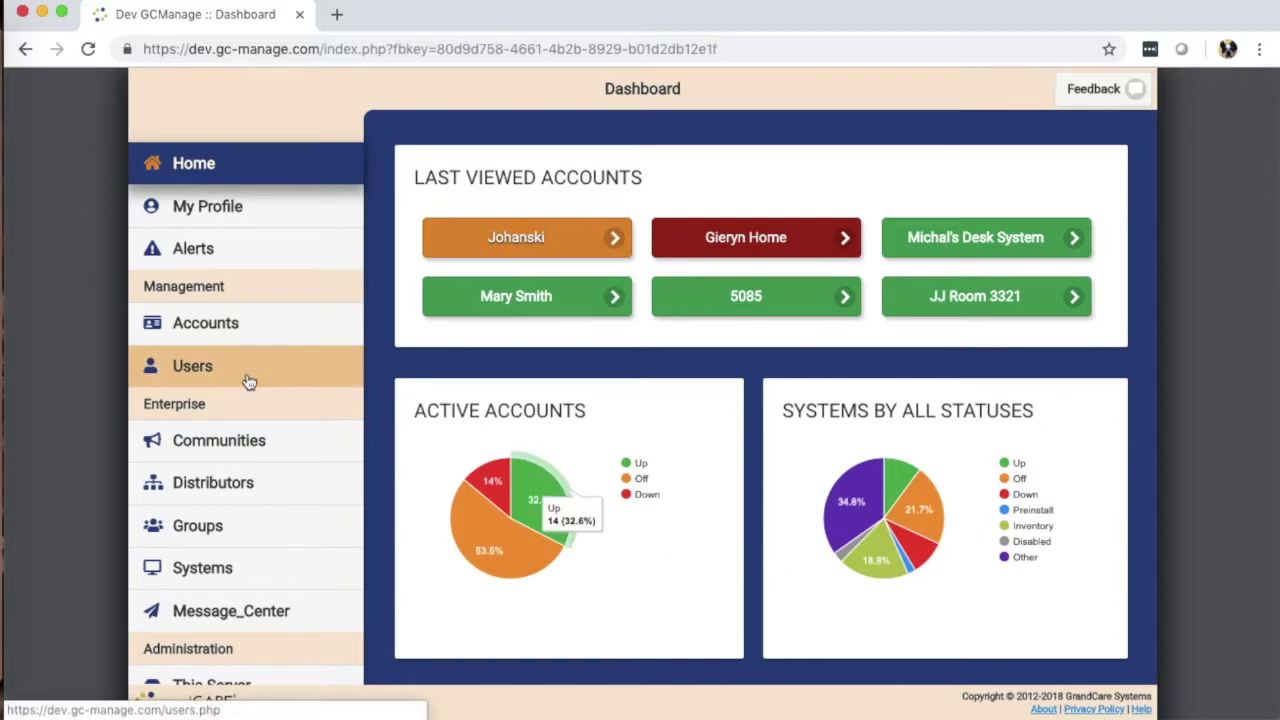
Step: Open the Users list and scroll through the 121 active users sorted by email
{"action": "left_click", "coordinate": [188, 369]}
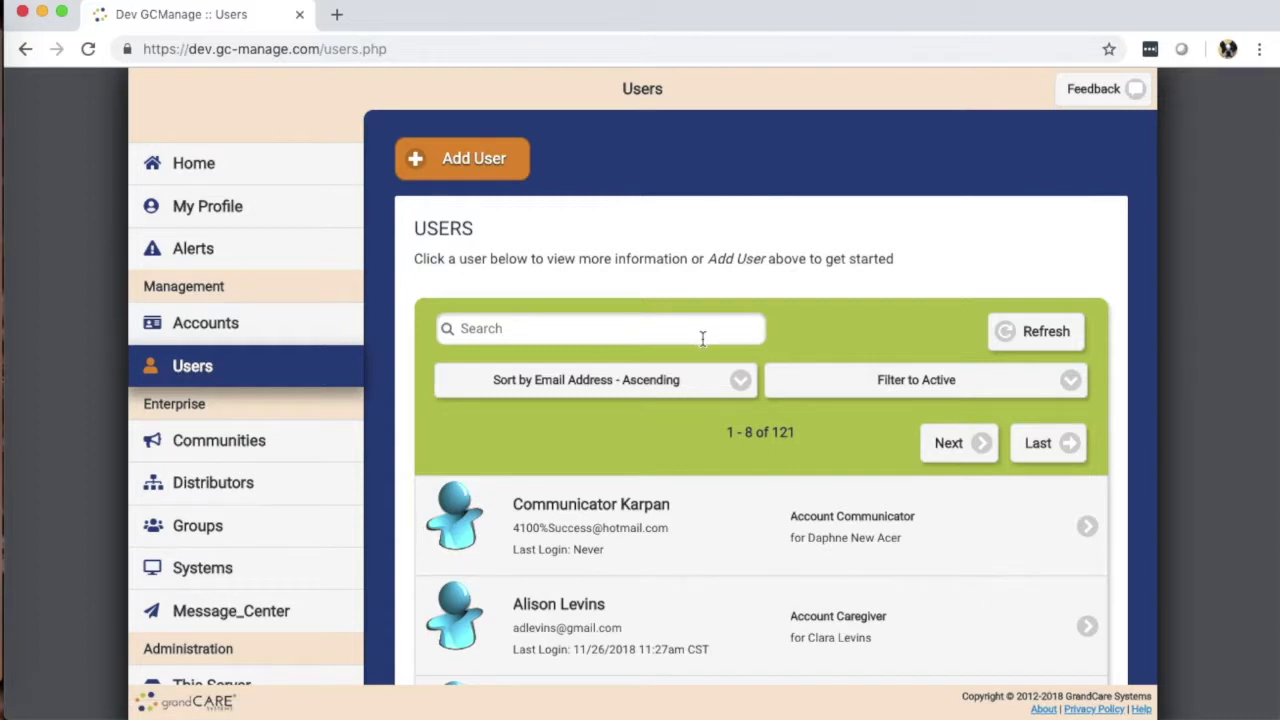
{"action": "scroll", "coordinate": [702, 399], "scroll_direction": "down", "scroll_amount": 3}
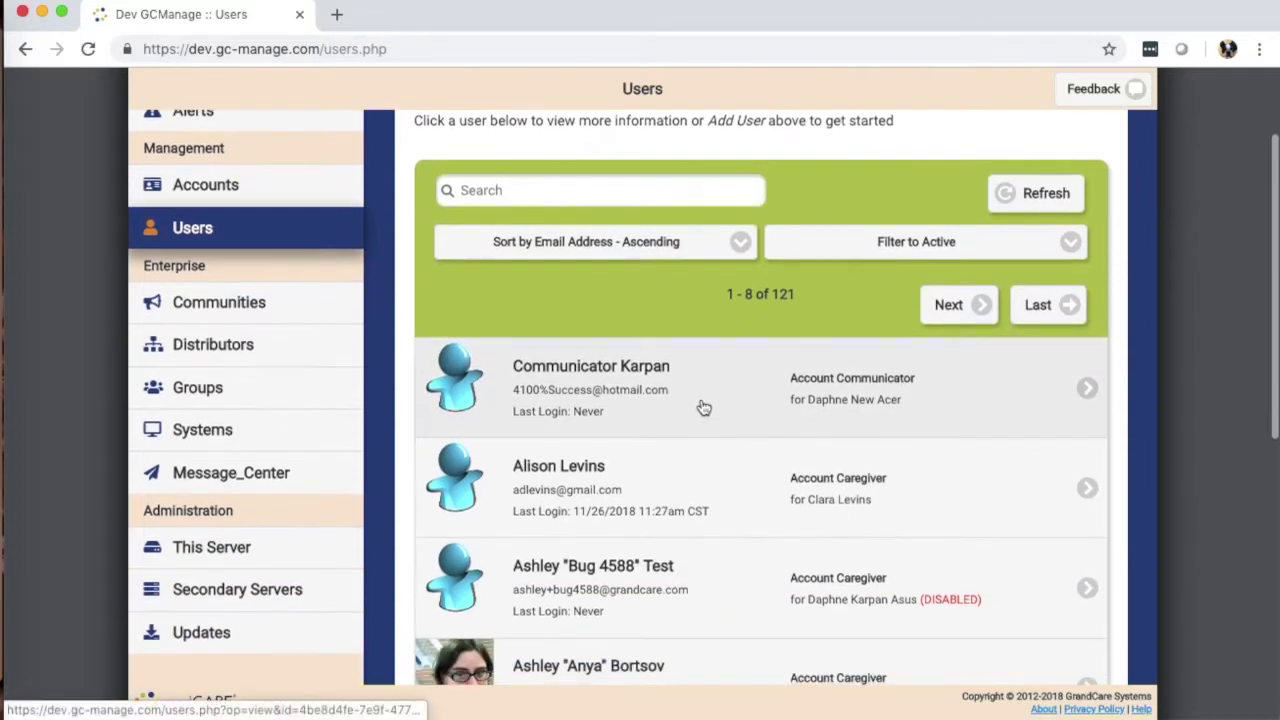
{"action": "scroll", "coordinate": [608, 384], "scroll_direction": "up", "scroll_amount": 1}
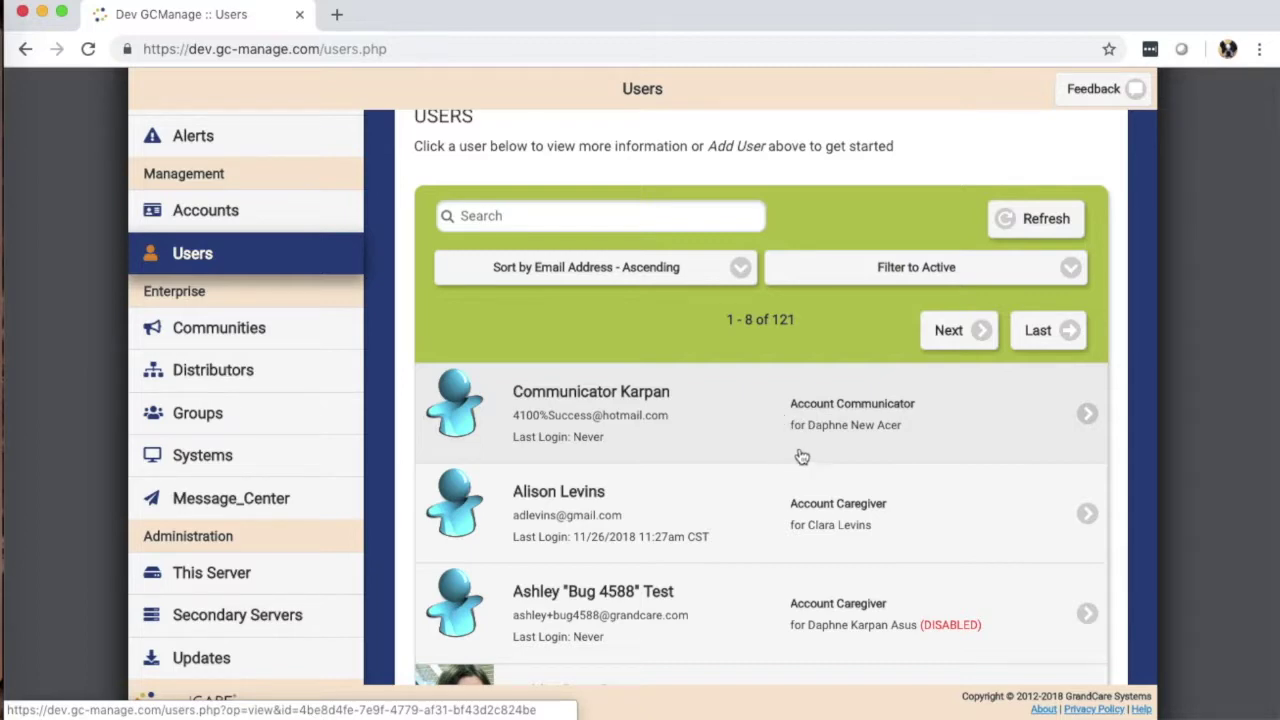
{"action": "scroll", "coordinate": [800, 457], "scroll_direction": "down", "scroll_amount": 5}
{"action": "scroll", "coordinate": [832, 445], "scroll_direction": "down", "scroll_amount": 3}
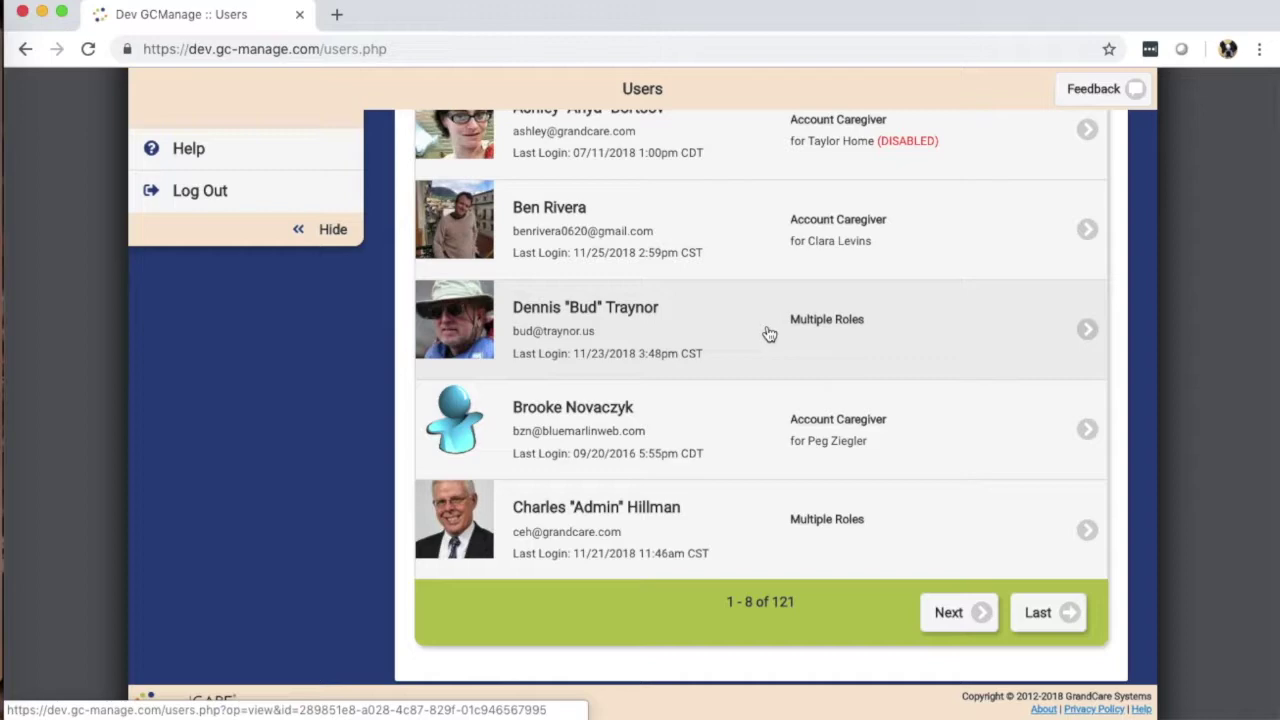
{"action": "scroll", "coordinate": [768, 332], "scroll_direction": "up", "scroll_amount": 10}
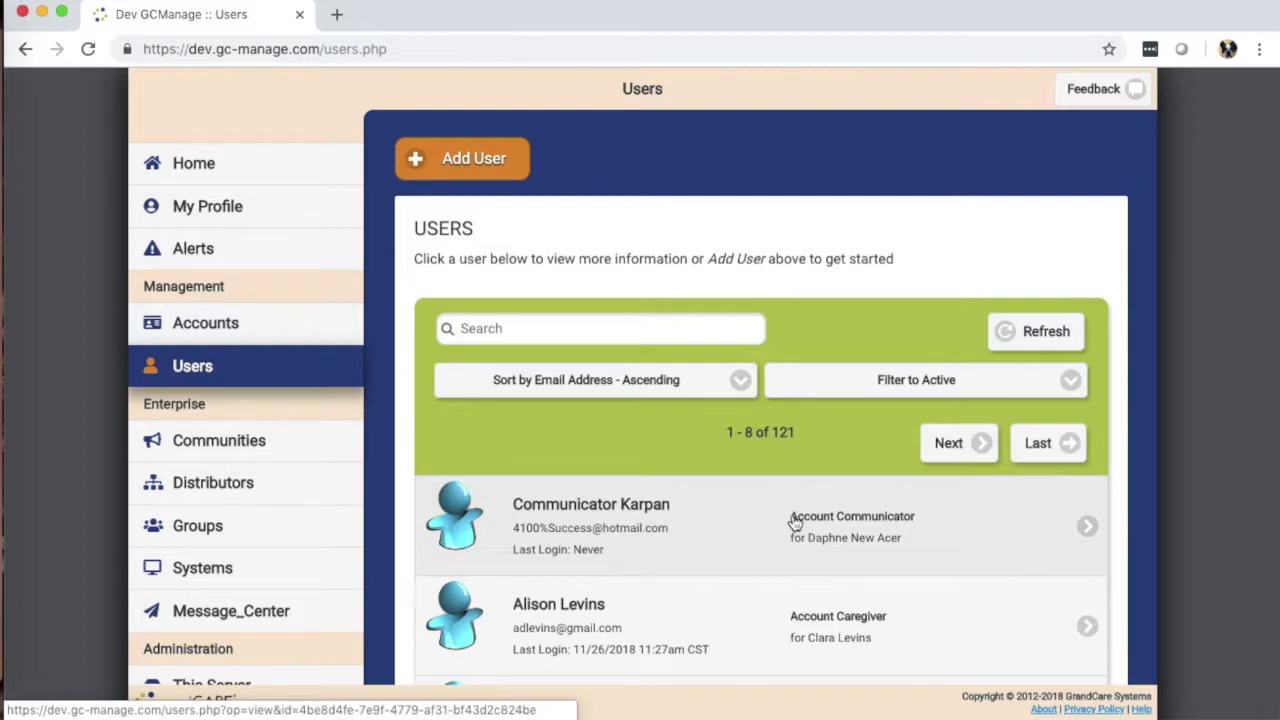
{"action": "scroll", "coordinate": [651, 526], "scroll_direction": "down", "scroll_amount": 1}
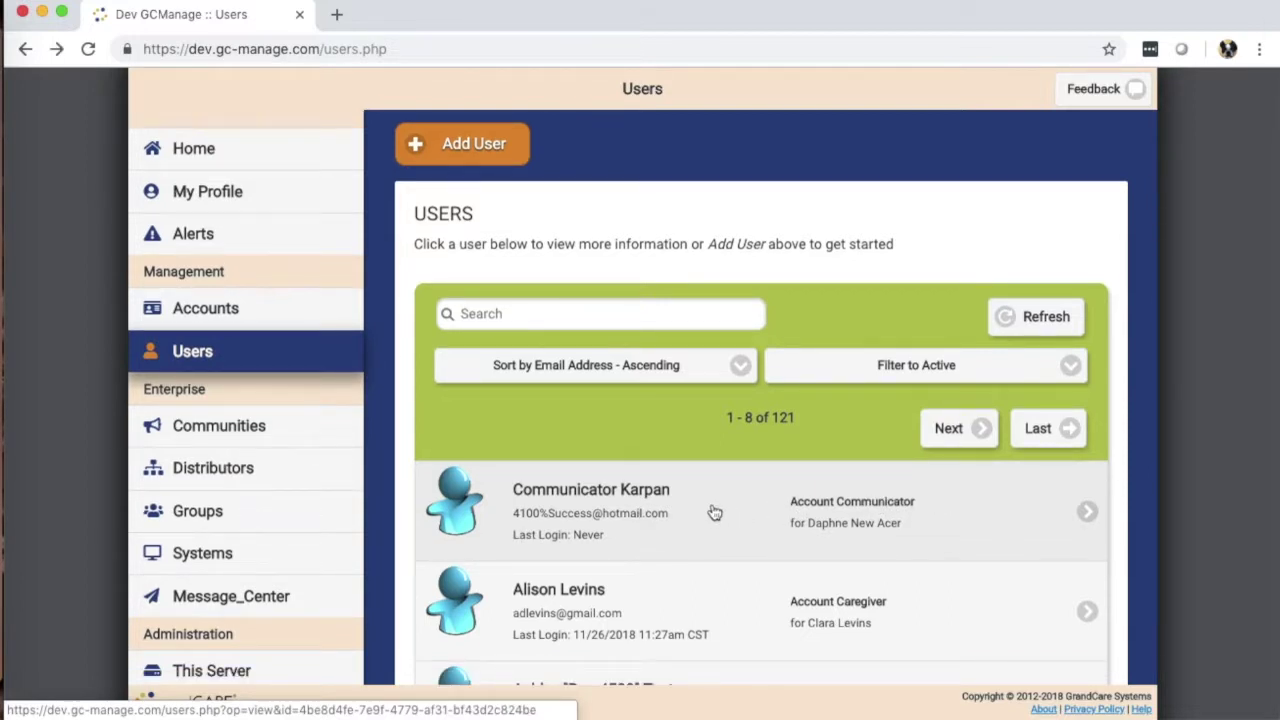
Step: Open the first user's Info page and review the Edit form without saving changes
{"action": "left_click", "coordinate": [718, 514]}
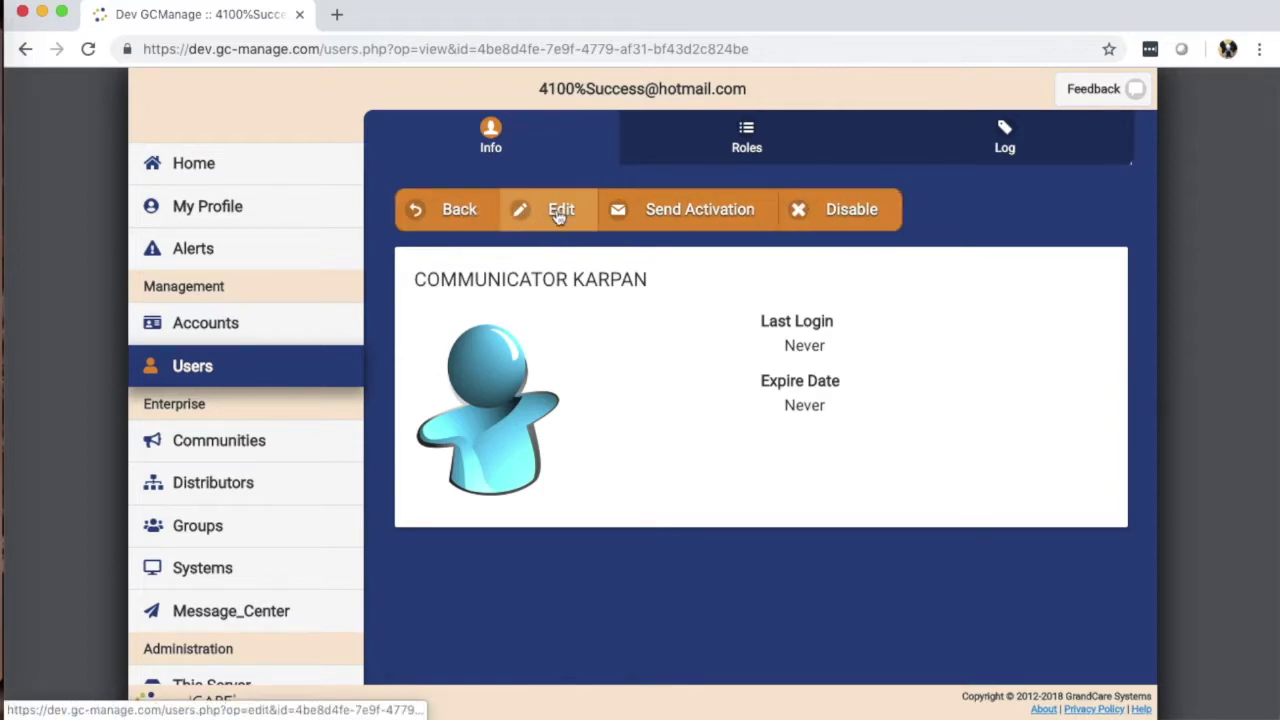
{"action": "left_click", "coordinate": [559, 217]}
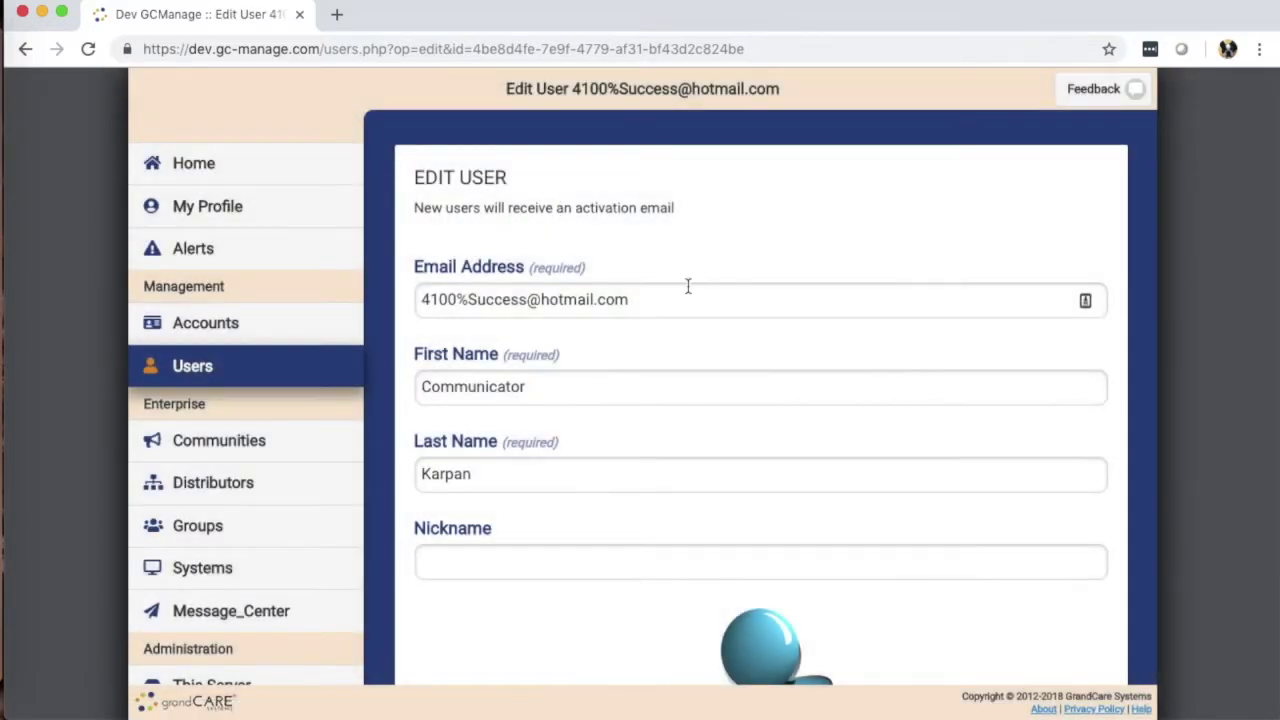
{"action": "scroll", "coordinate": [688, 287], "scroll_direction": "down", "scroll_amount": 10}
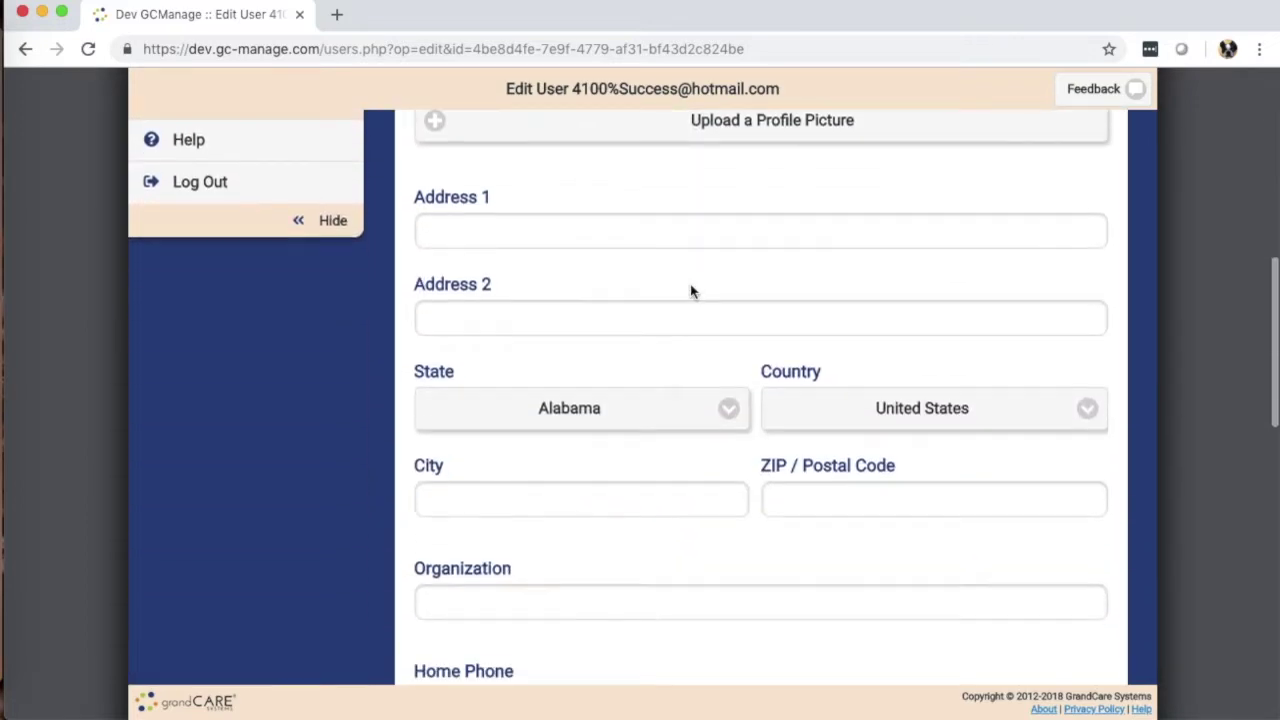
{"action": "scroll", "coordinate": [690, 291], "scroll_direction": "up", "scroll_amount": 10}
{"action": "left_click", "coordinate": [25, 49]}
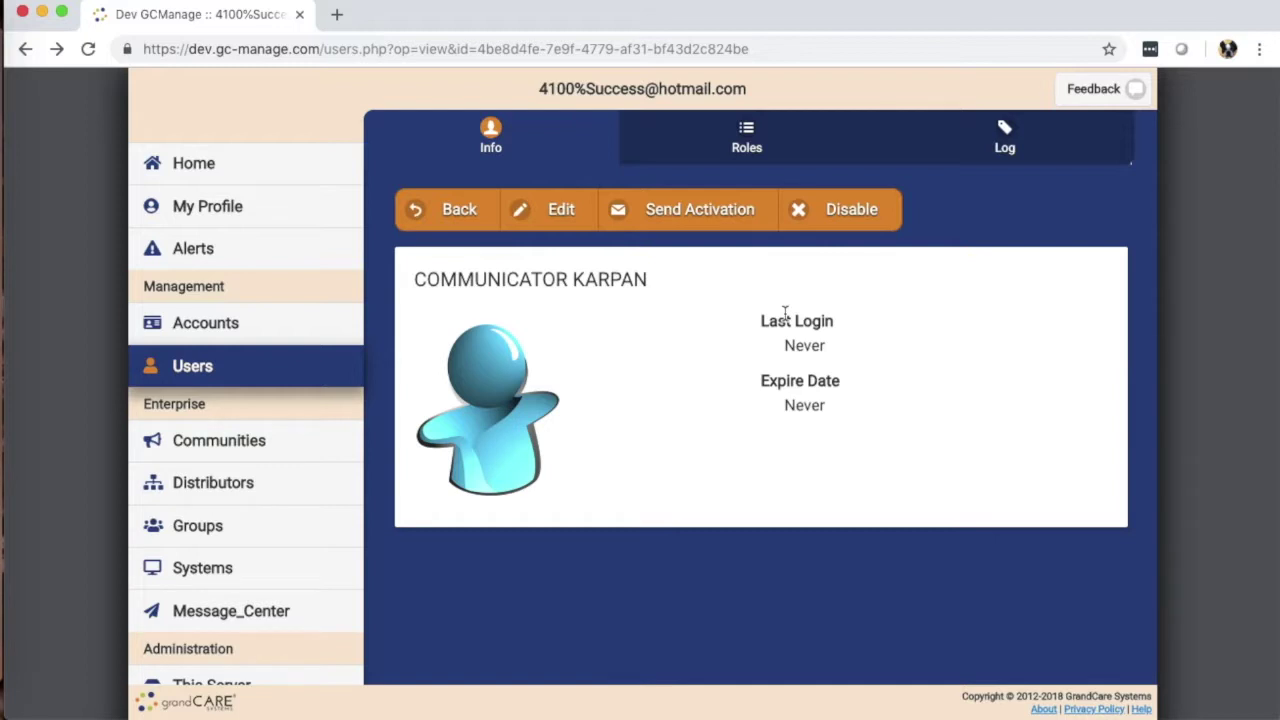
Step: Check the Account Communicator role on the Roles tab, leaving it as Not alertable contact
{"action": "left_click", "coordinate": [724, 143]}
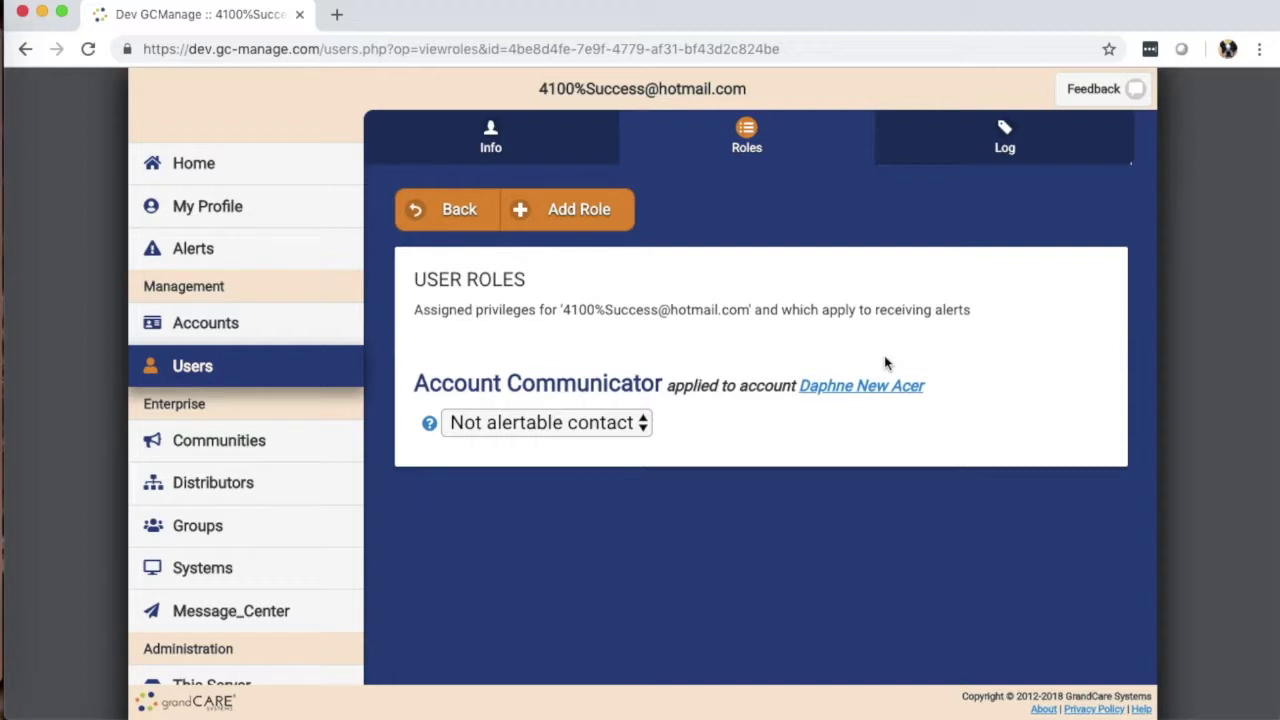
{"action": "left_click", "coordinate": [645, 423]}
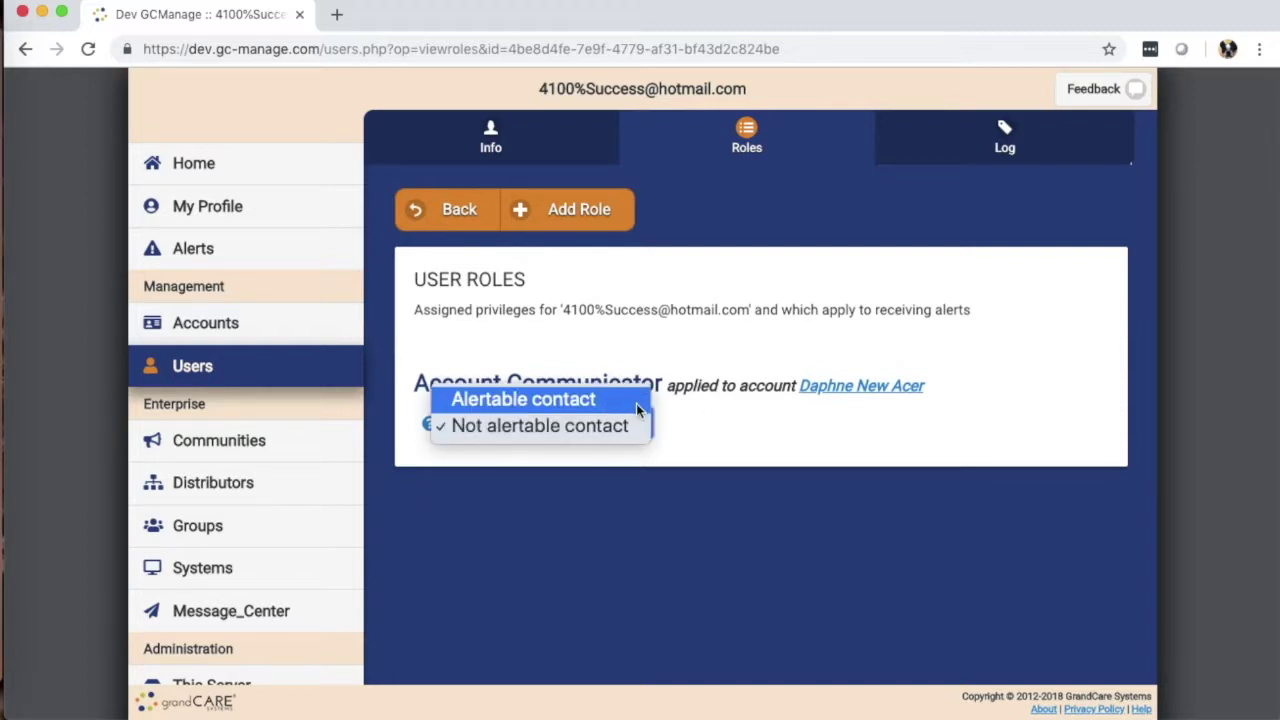
{"action": "left_click", "coordinate": [735, 440]}
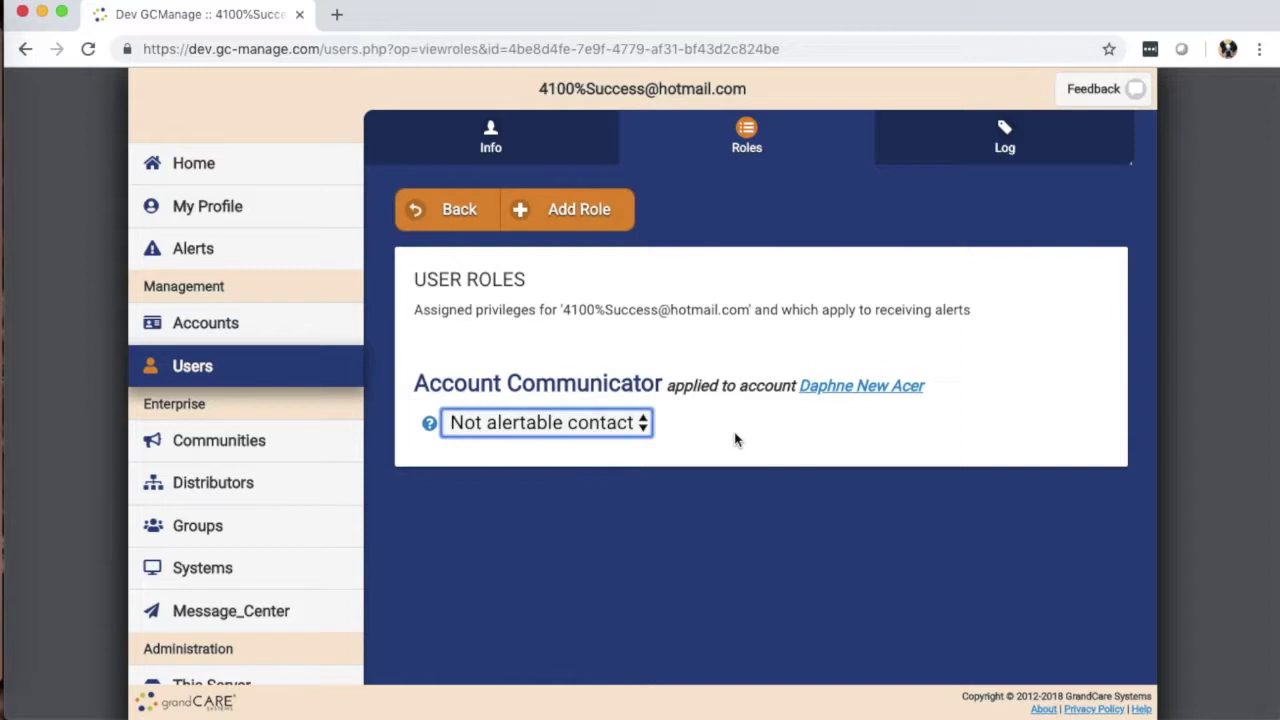
{"action": "left_click", "coordinate": [614, 421]}
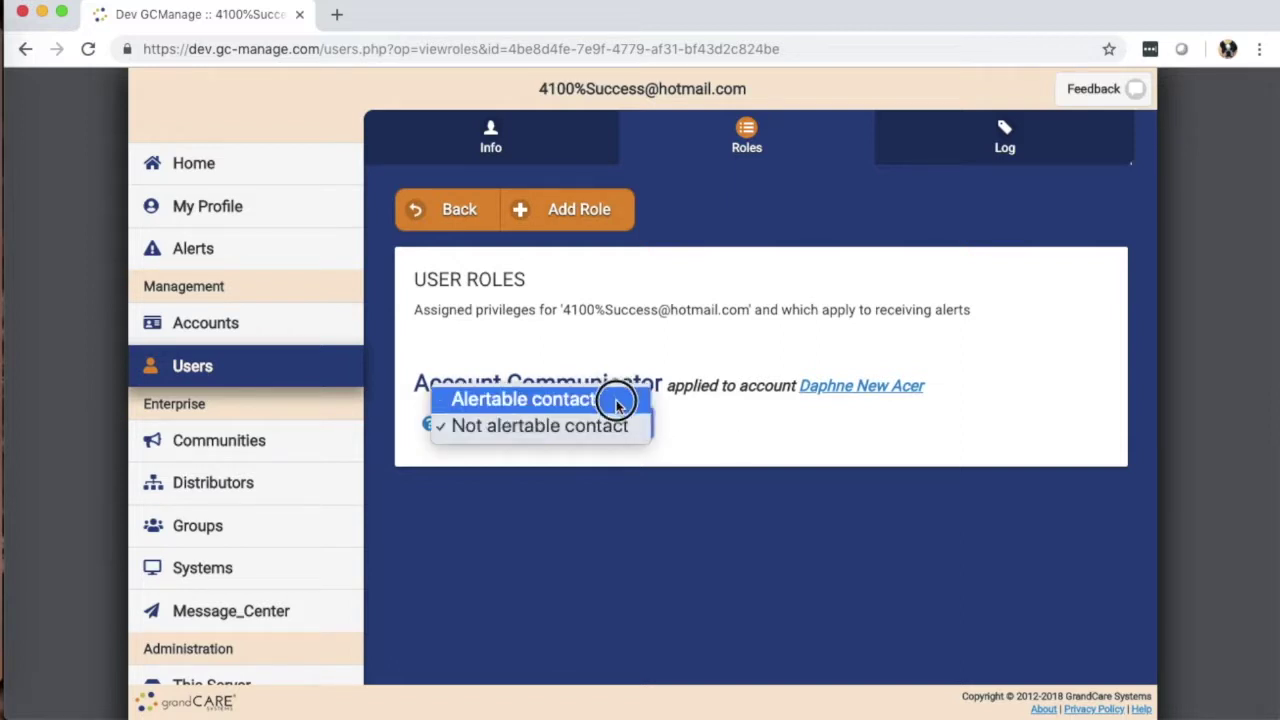
{"action": "left_click", "coordinate": [723, 446]}
{"action": "left_click", "coordinate": [723, 446]}
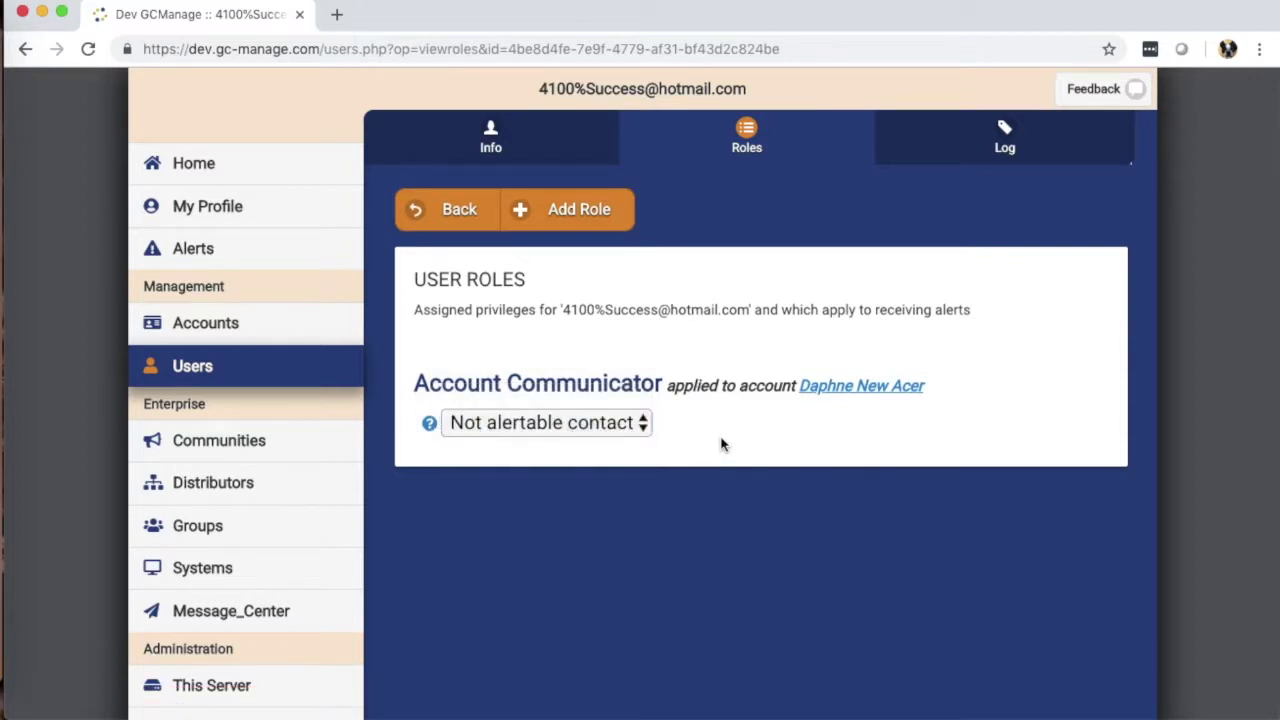
Step: Look over the user's activity Log, then return to the Users list
{"action": "left_click", "coordinate": [1004, 140]}
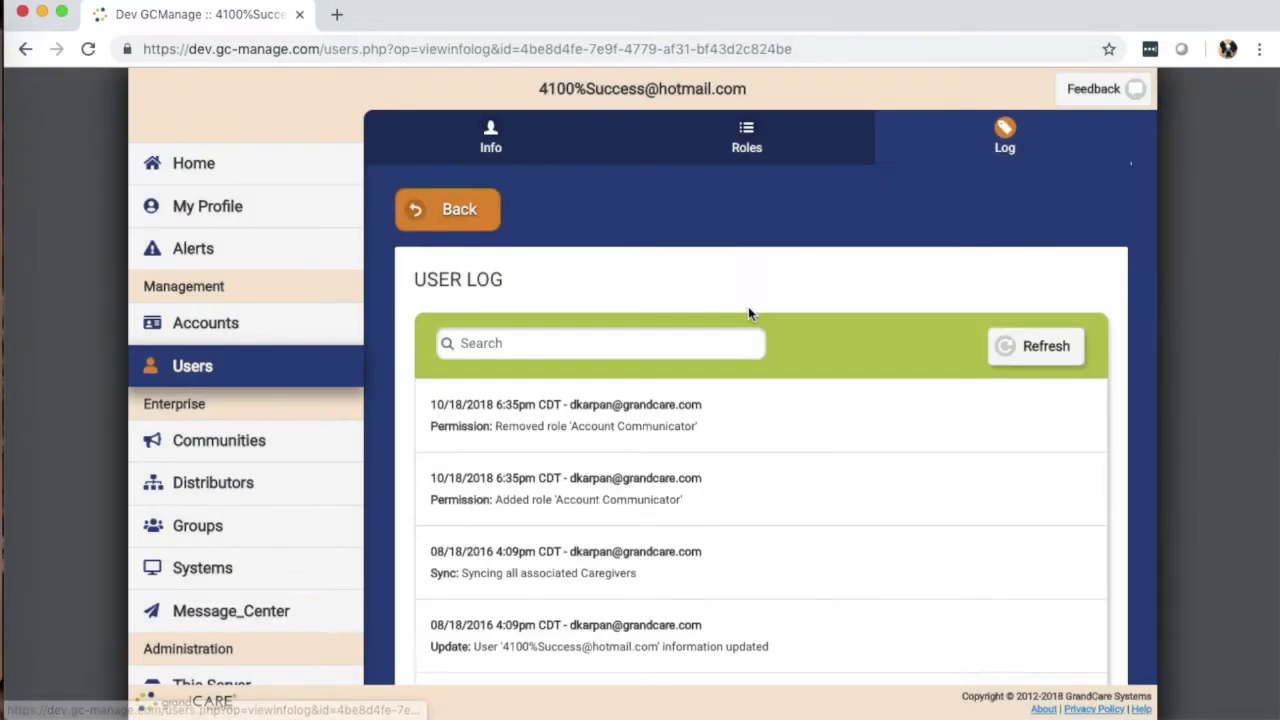
{"action": "scroll", "coordinate": [763, 409], "scroll_direction": "down", "scroll_amount": 5}
{"action": "scroll", "coordinate": [763, 411], "scroll_direction": "up", "scroll_amount": 5}
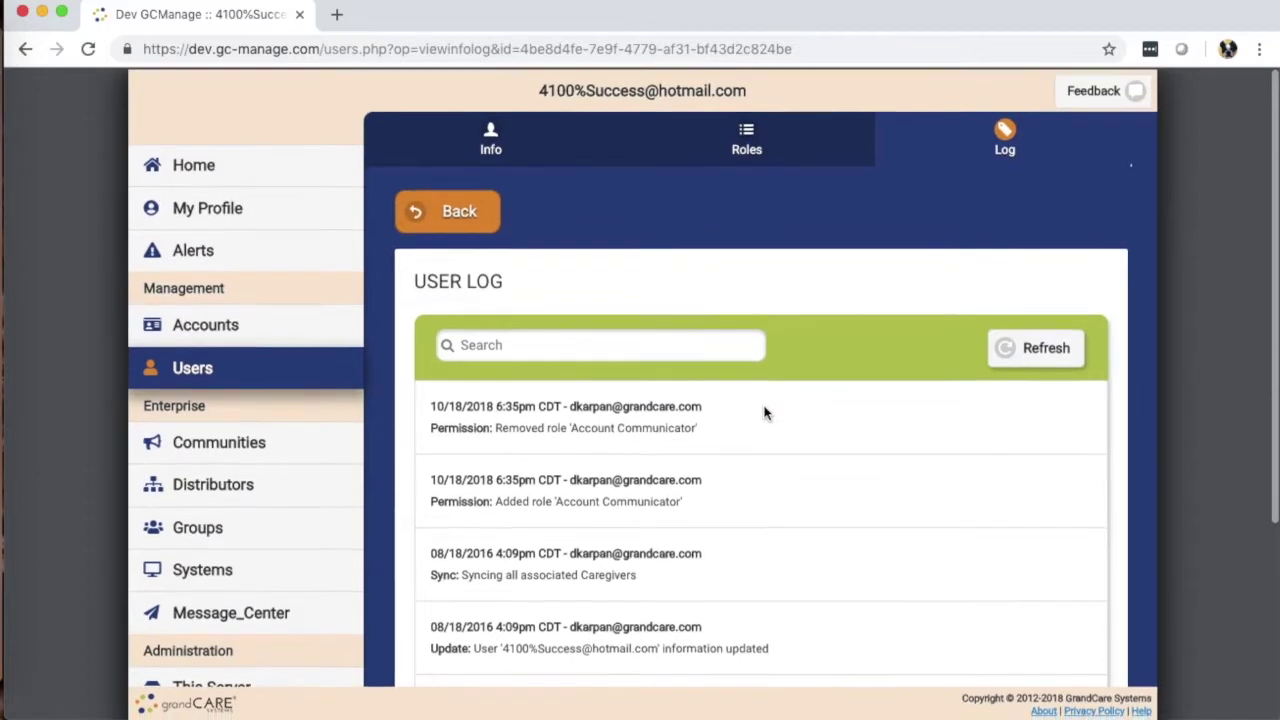
{"action": "left_click", "coordinate": [433, 217]}
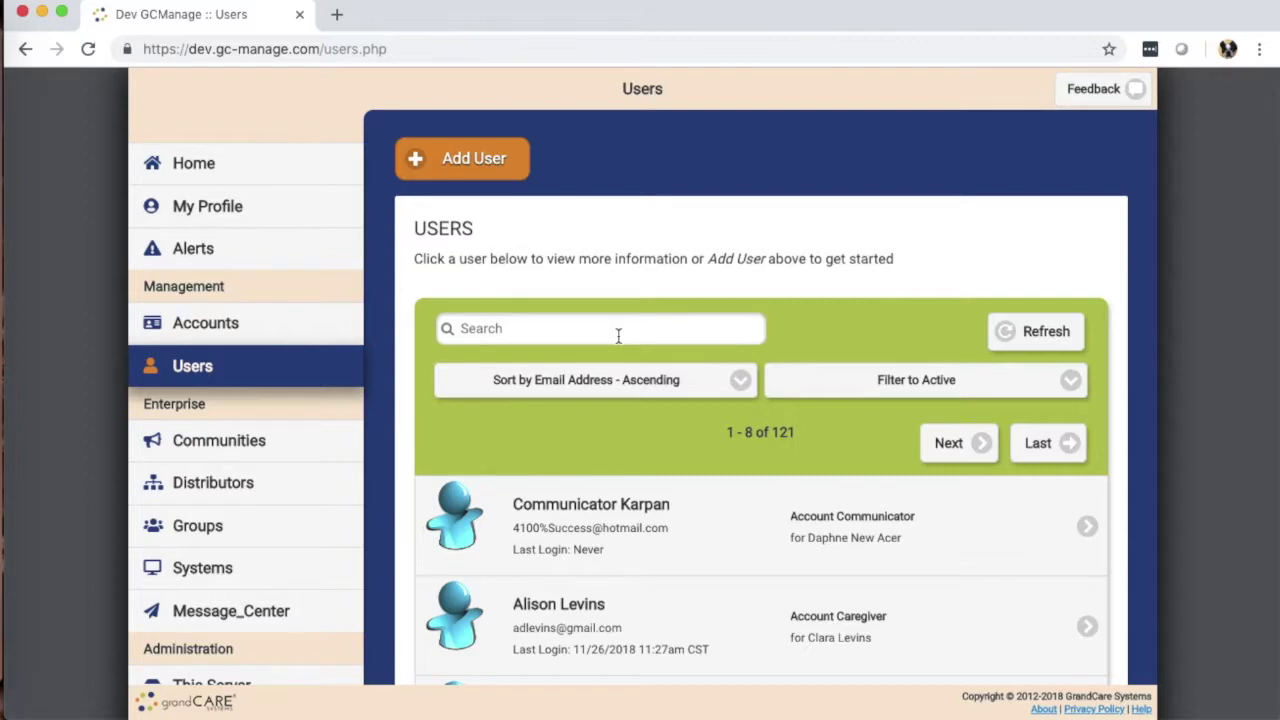
{"action": "left_click", "coordinate": [455, 163]}
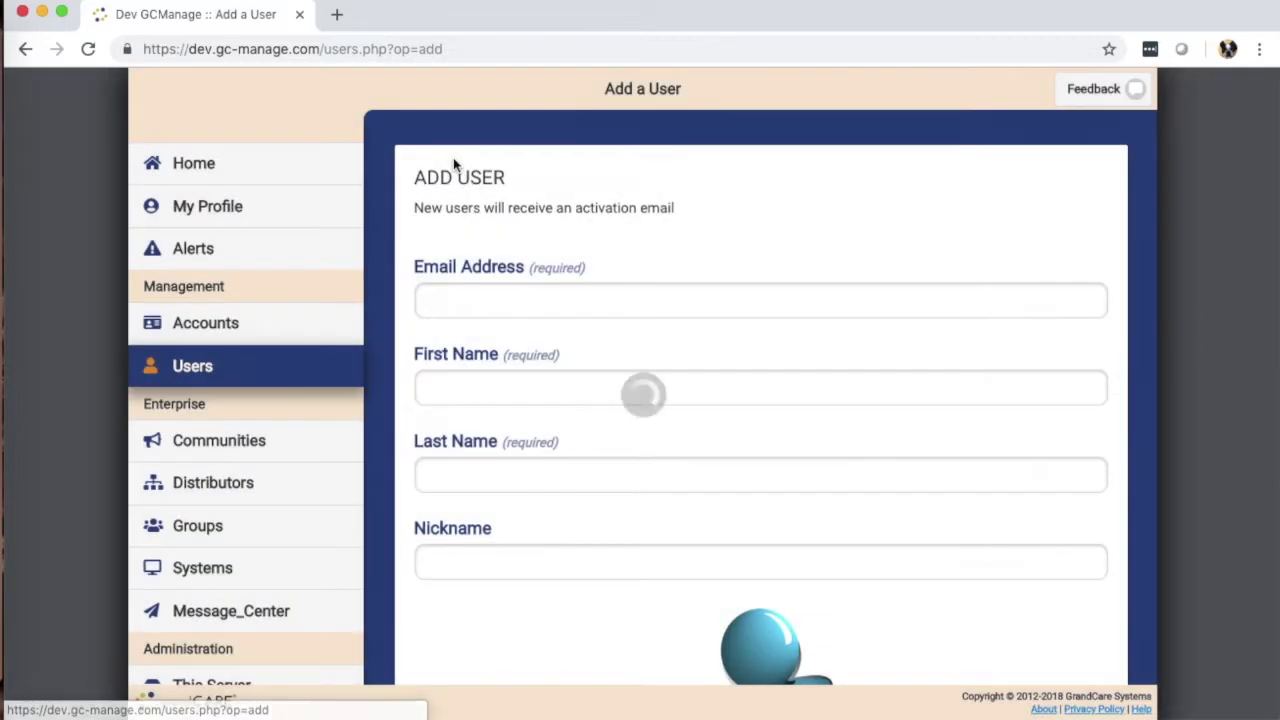
{"action": "left_click", "coordinate": [530, 300]}
{"action": "type", "text": "scott"}
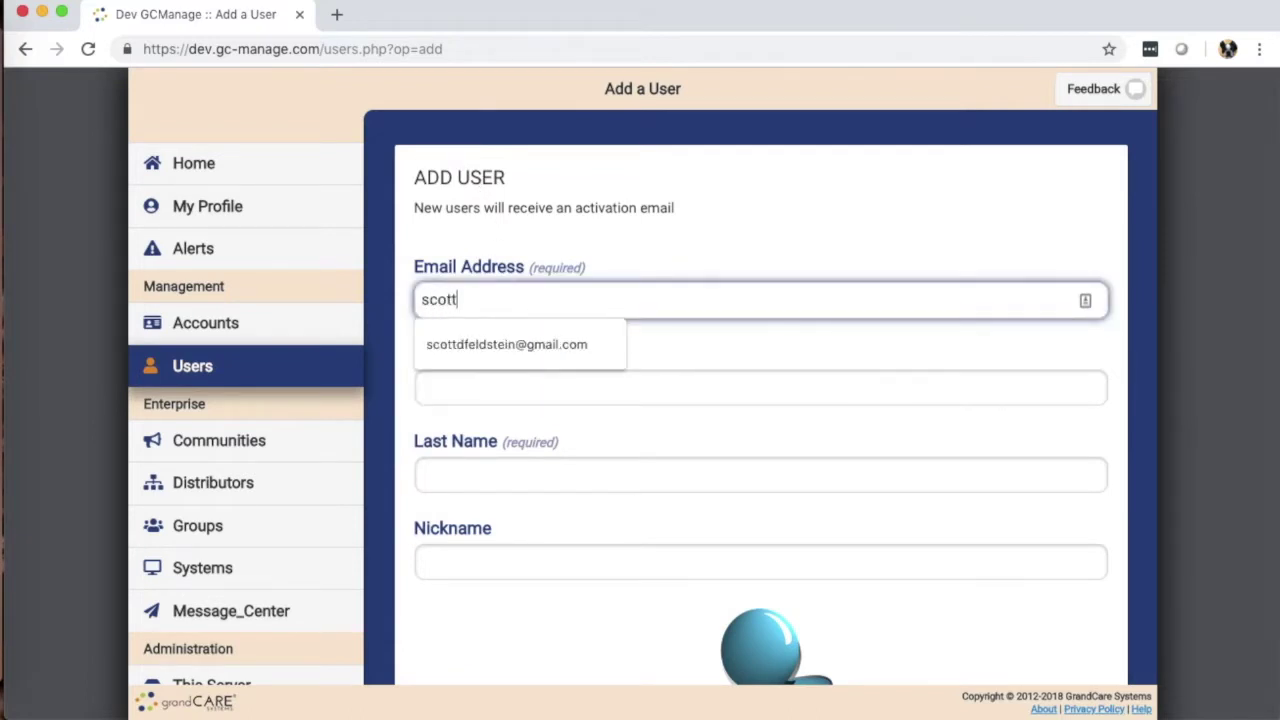
{"action": "key", "text": "BackSpace"}
{"action": "key", "text": "BackSpace"}
{"action": "key", "text": "BackSpace"}
{"action": "key", "text": "BackSpace"}
{"action": "key", "text": "BackSpace"}
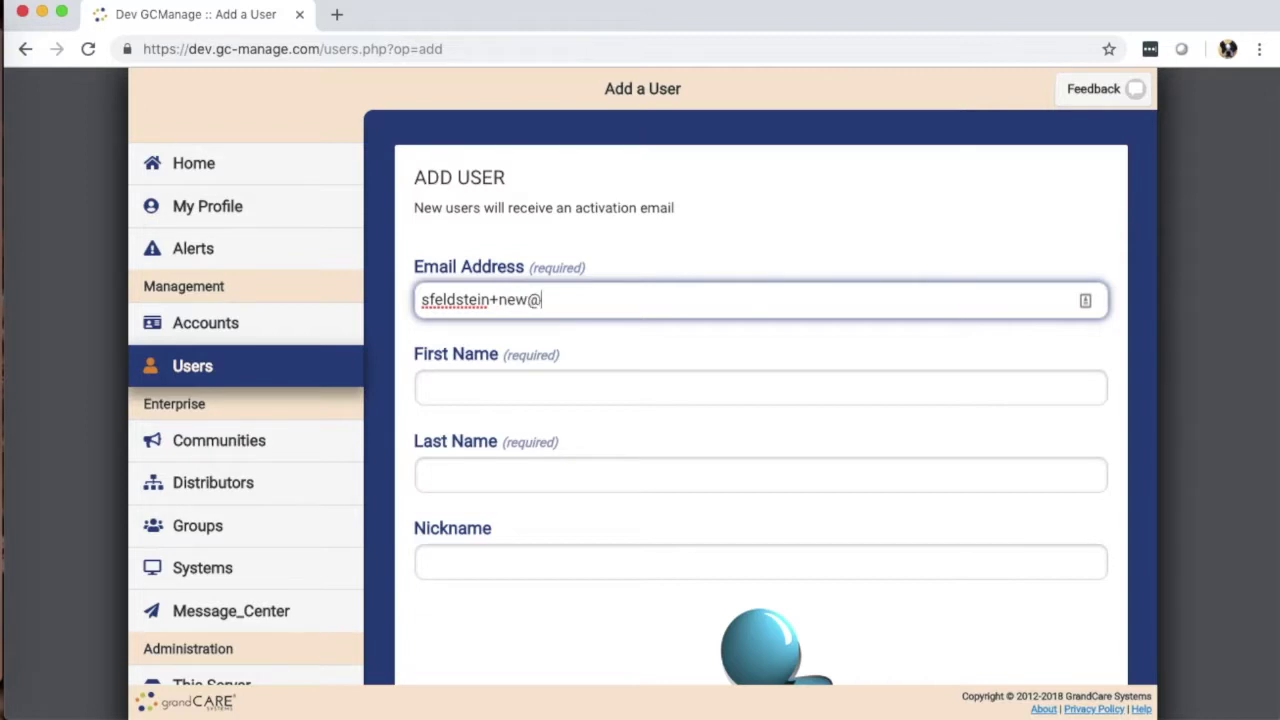
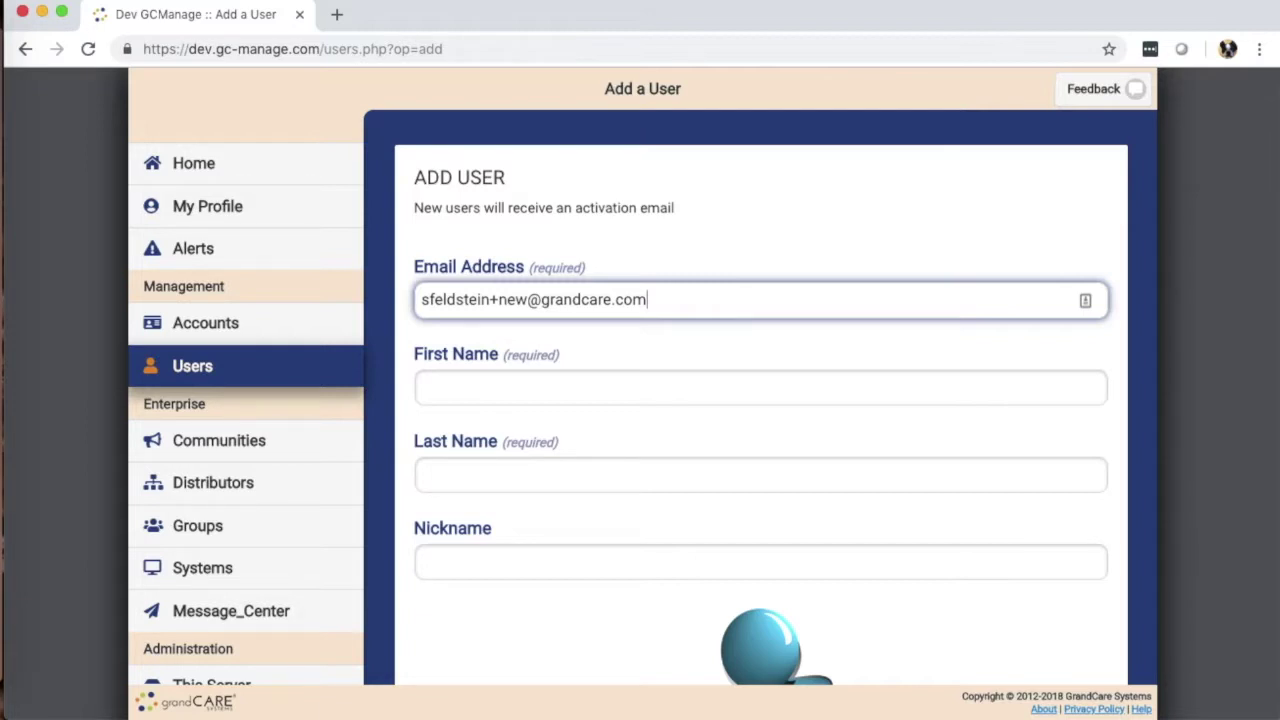
Step: Review the entered email address by selecting its name, '+new' tag and domain parts
{"action": "double_click", "coordinate": [454, 298]}
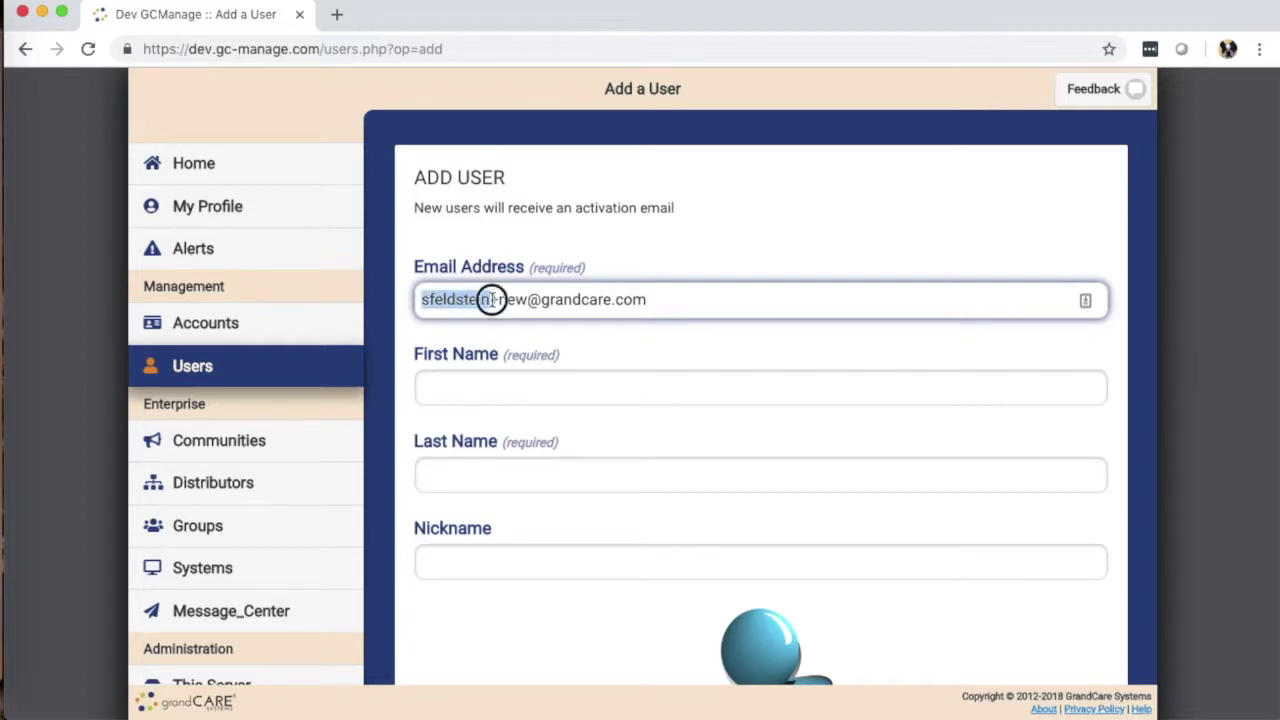
{"action": "double_click", "coordinate": [493, 299]}
{"action": "double_click", "coordinate": [512, 299]}
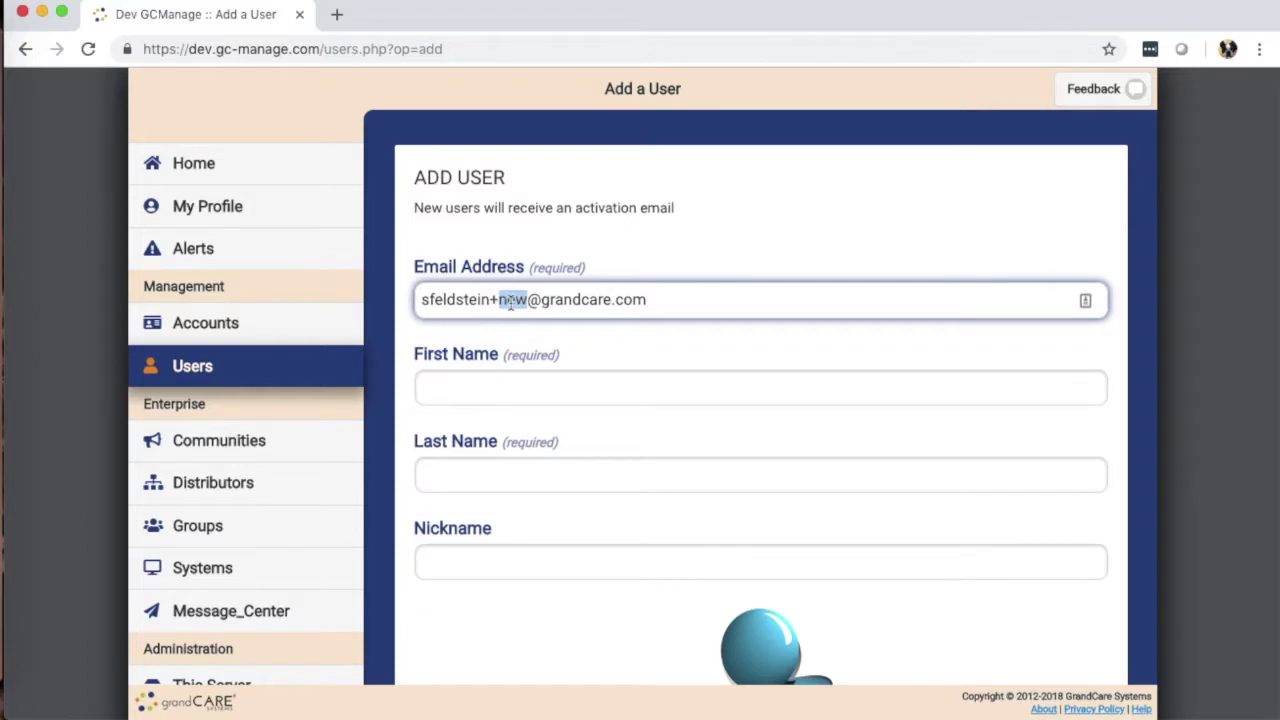
{"action": "left_click", "coordinate": [516, 306]}
{"action": "left_click_drag", "start_coordinate": [528, 301], "coordinate": [646, 303]}
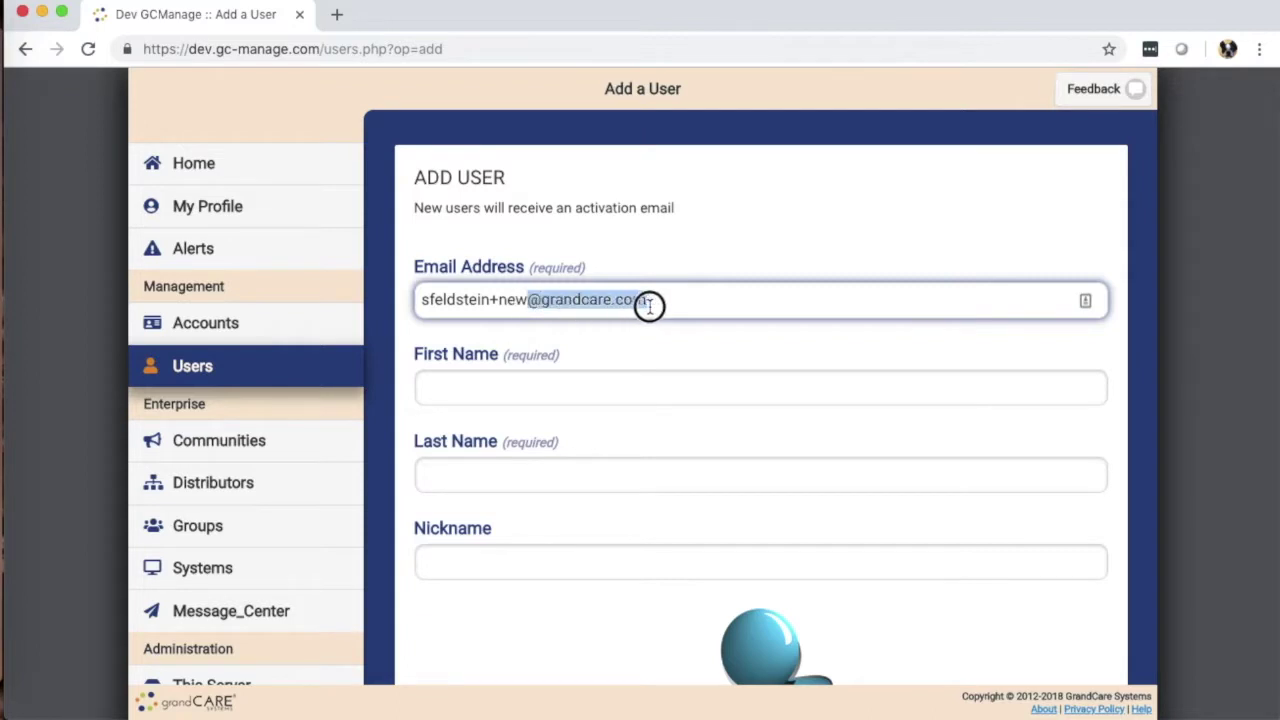
{"action": "left_click", "coordinate": [697, 303]}
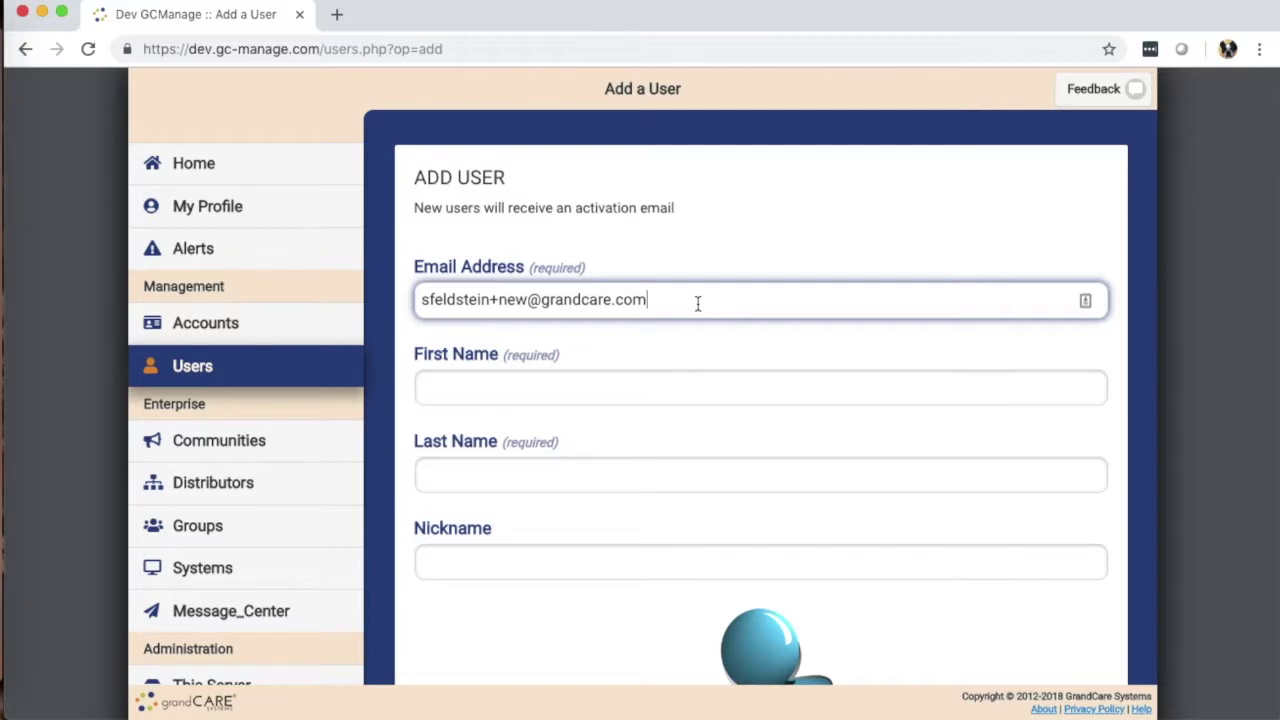
Step: Enter the new user's first and last name, then scroll through the remaining form fields
{"action": "left_click", "coordinate": [540, 398]}
{"action": "left_click", "coordinate": [422, 474]}
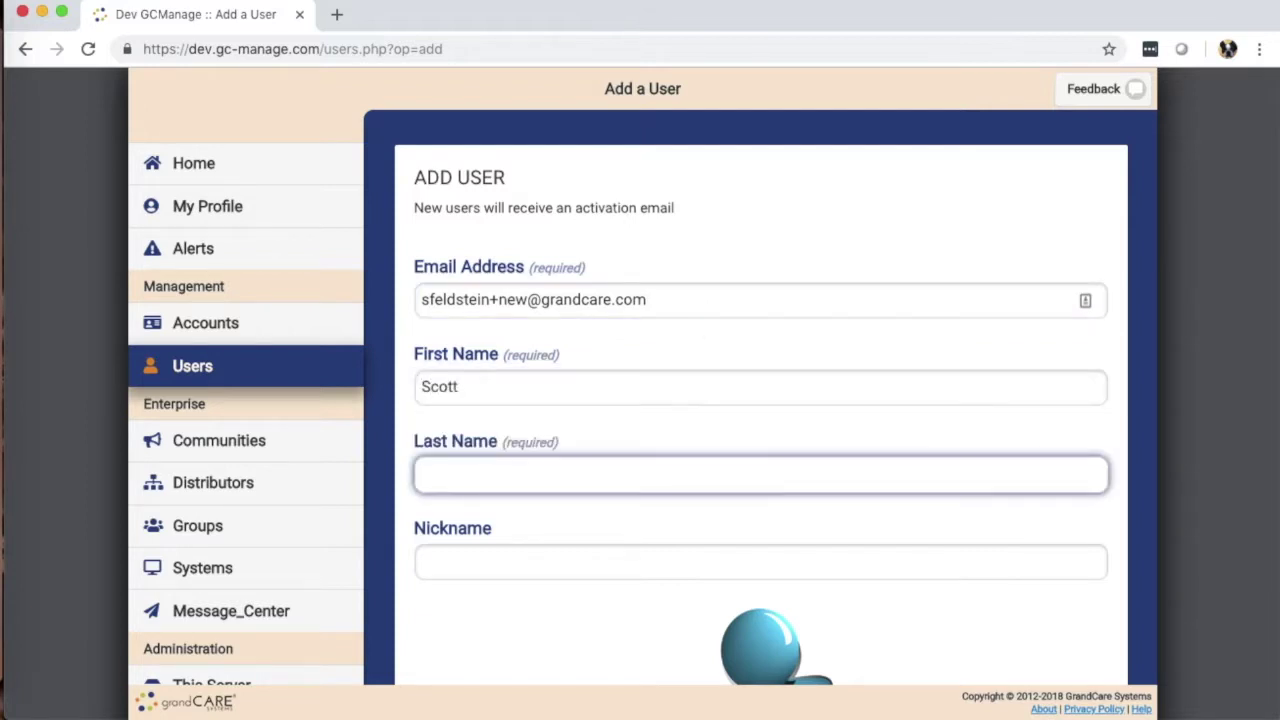
{"action": "type", "text": "New"}
{"action": "scroll", "coordinate": [589, 347], "scroll_direction": "down", "scroll_amount": 2}
{"action": "scroll", "coordinate": [589, 348], "scroll_direction": "down", "scroll_amount": 3}
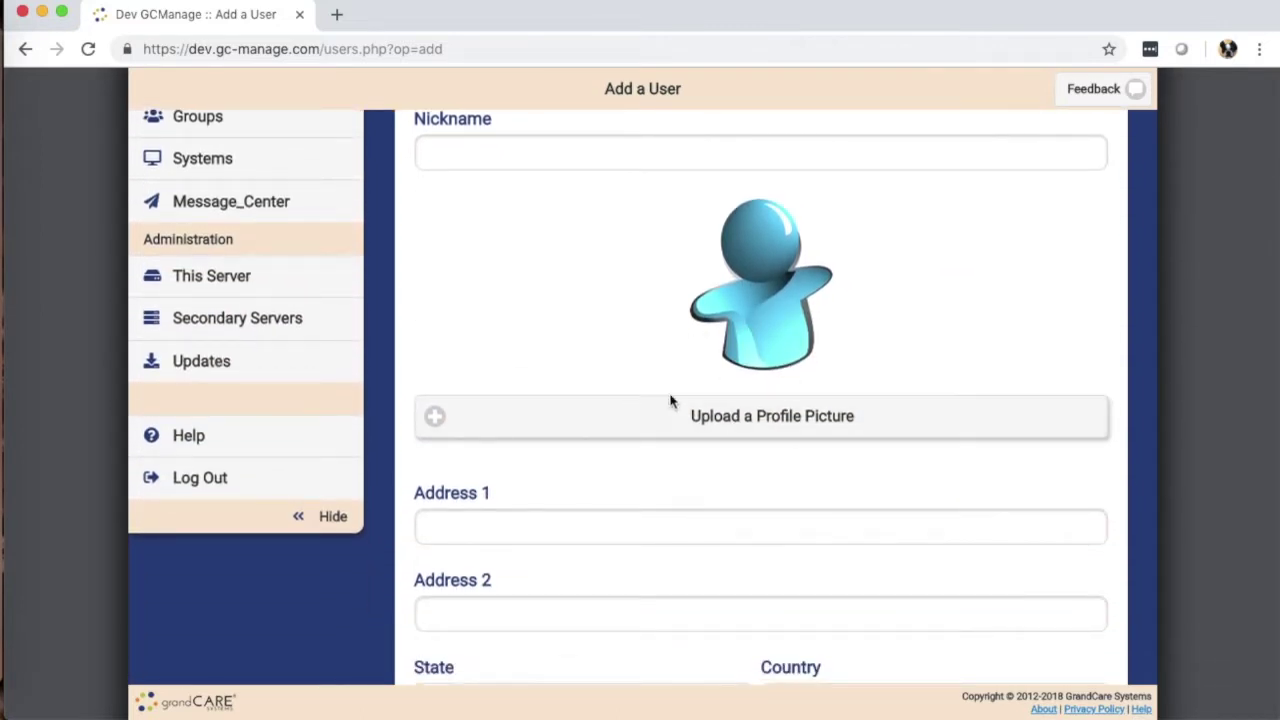
{"action": "scroll", "coordinate": [553, 357], "scroll_direction": "down", "scroll_amount": 2}
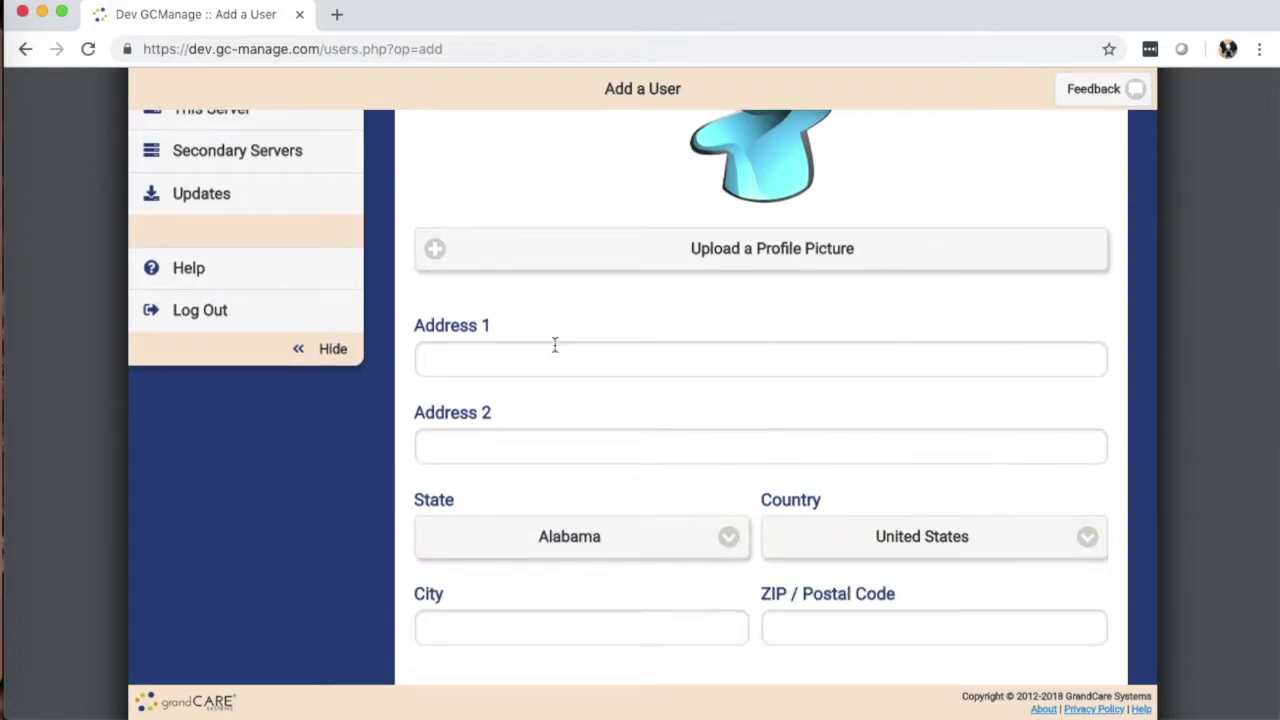
{"action": "scroll", "coordinate": [567, 347], "scroll_direction": "up", "scroll_amount": 5}
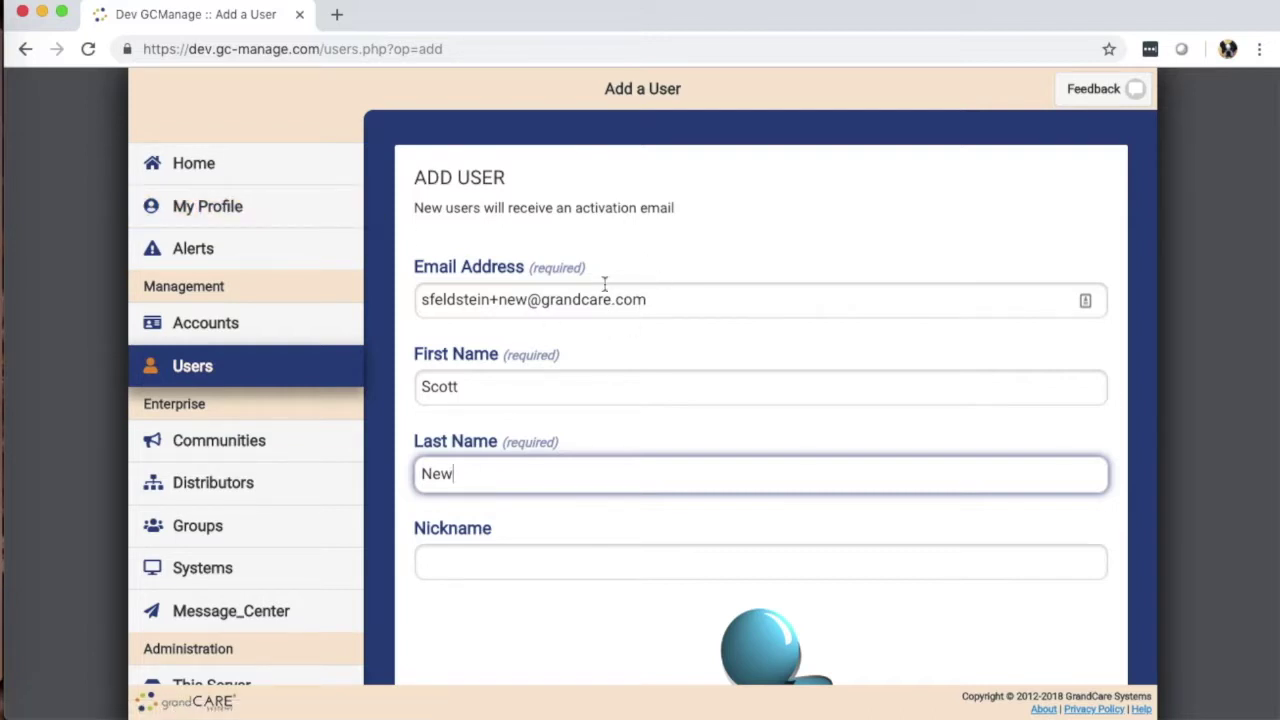
{"action": "scroll", "coordinate": [665, 362], "scroll_direction": "down", "scroll_amount": 3}
{"action": "scroll", "coordinate": [614, 349], "scroll_direction": "down", "scroll_amount": 5}
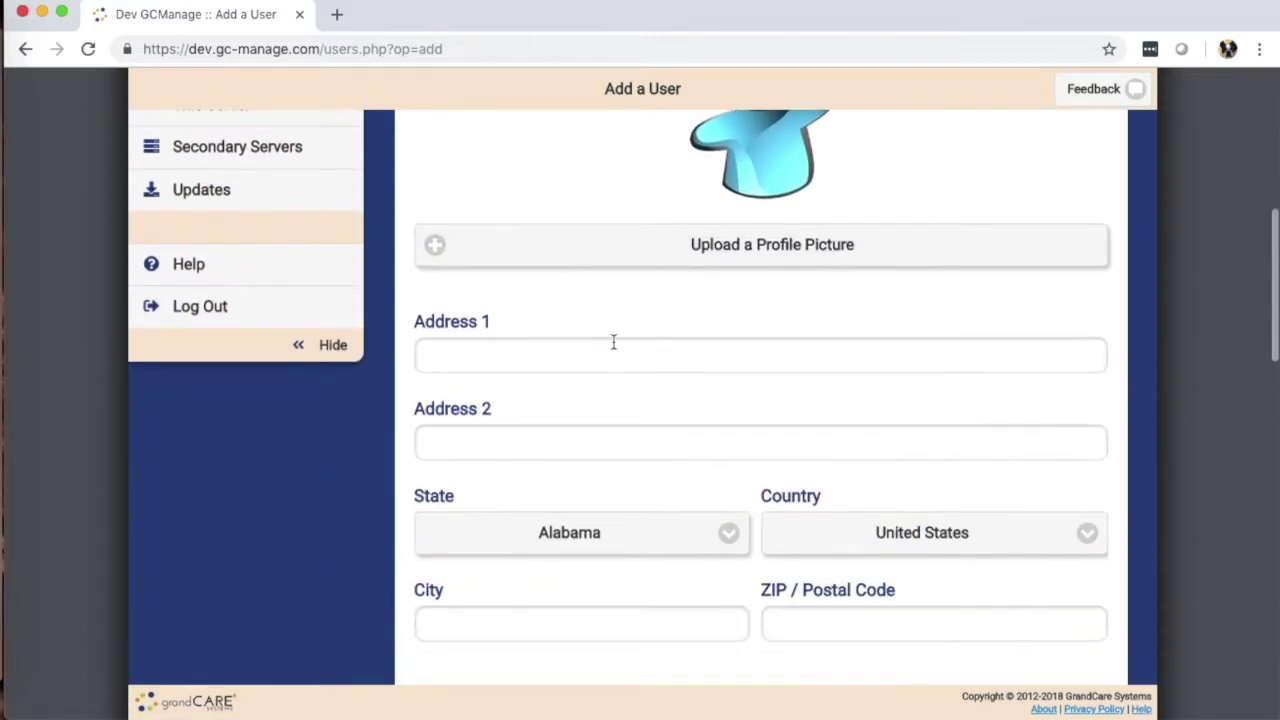
{"action": "scroll", "coordinate": [681, 202], "scroll_direction": "up", "scroll_amount": 3}
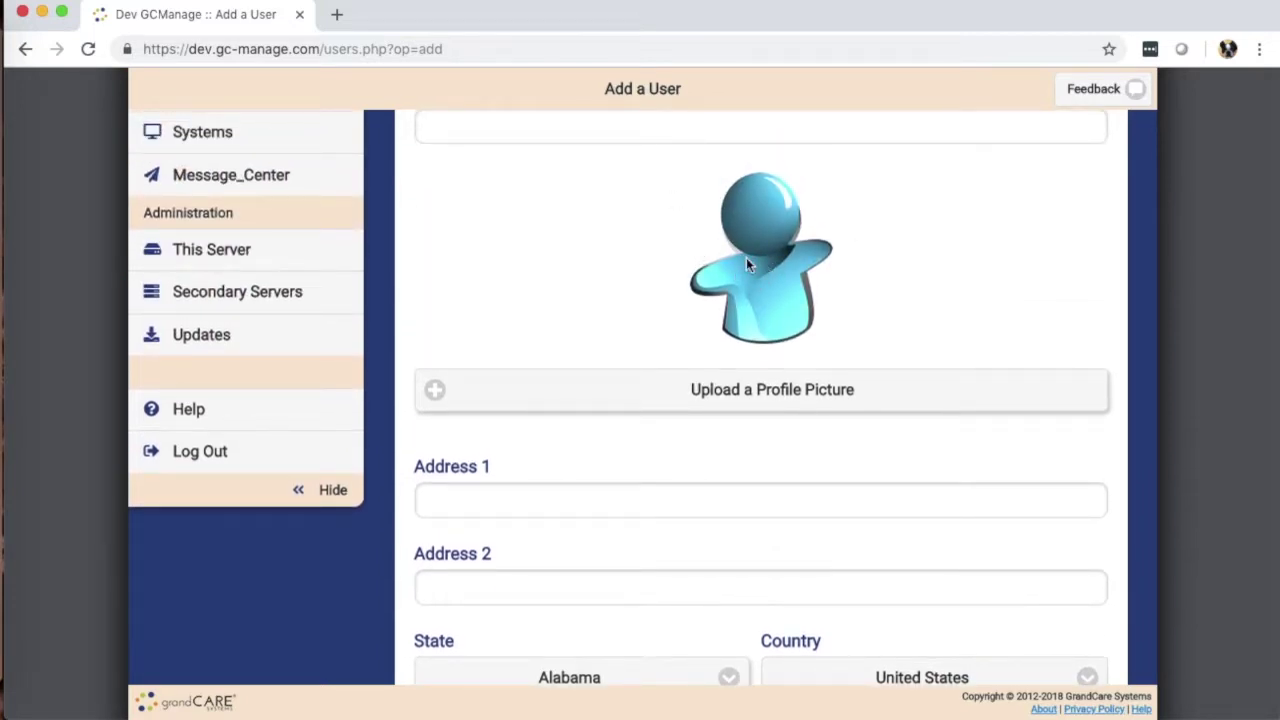
{"action": "scroll", "coordinate": [590, 300], "scroll_direction": "down", "scroll_amount": 3}
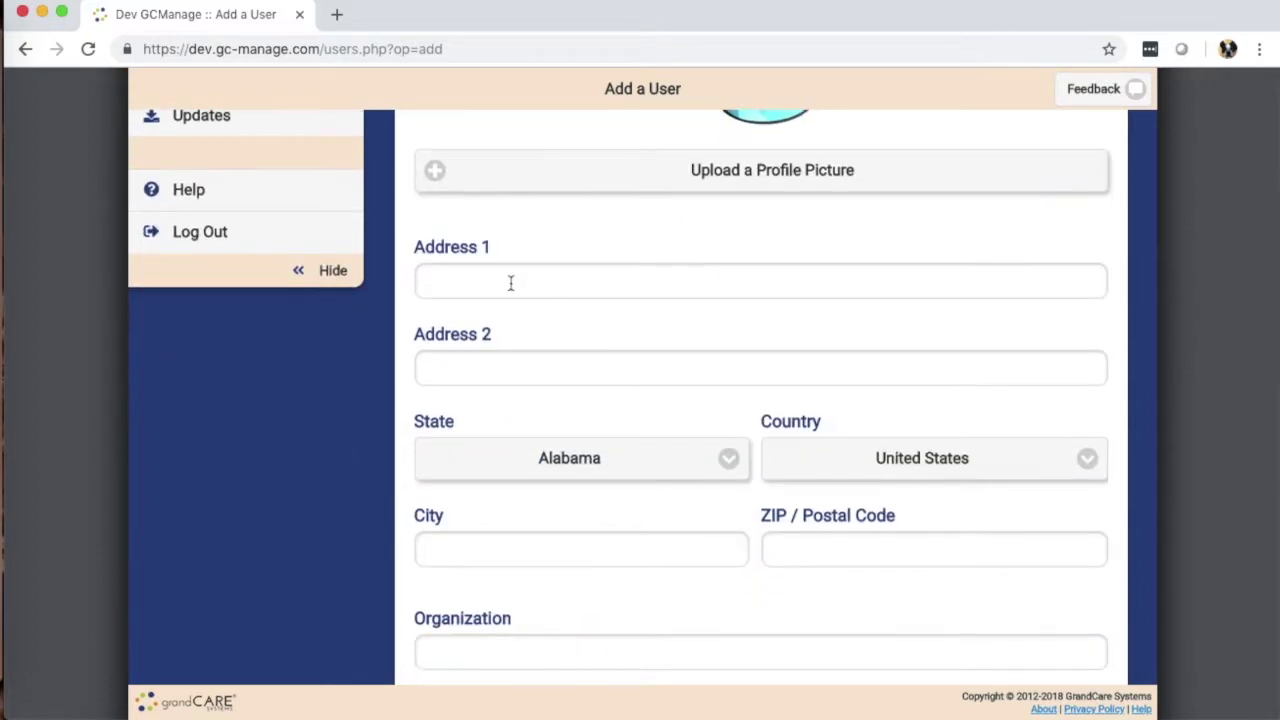
Step: Autofill street address, city, state, ZIP and home phone from the saved entry and verify ZIP and city
{"action": "left_click", "coordinate": [505, 281]}
{"action": "left_click", "coordinate": [482, 330]}
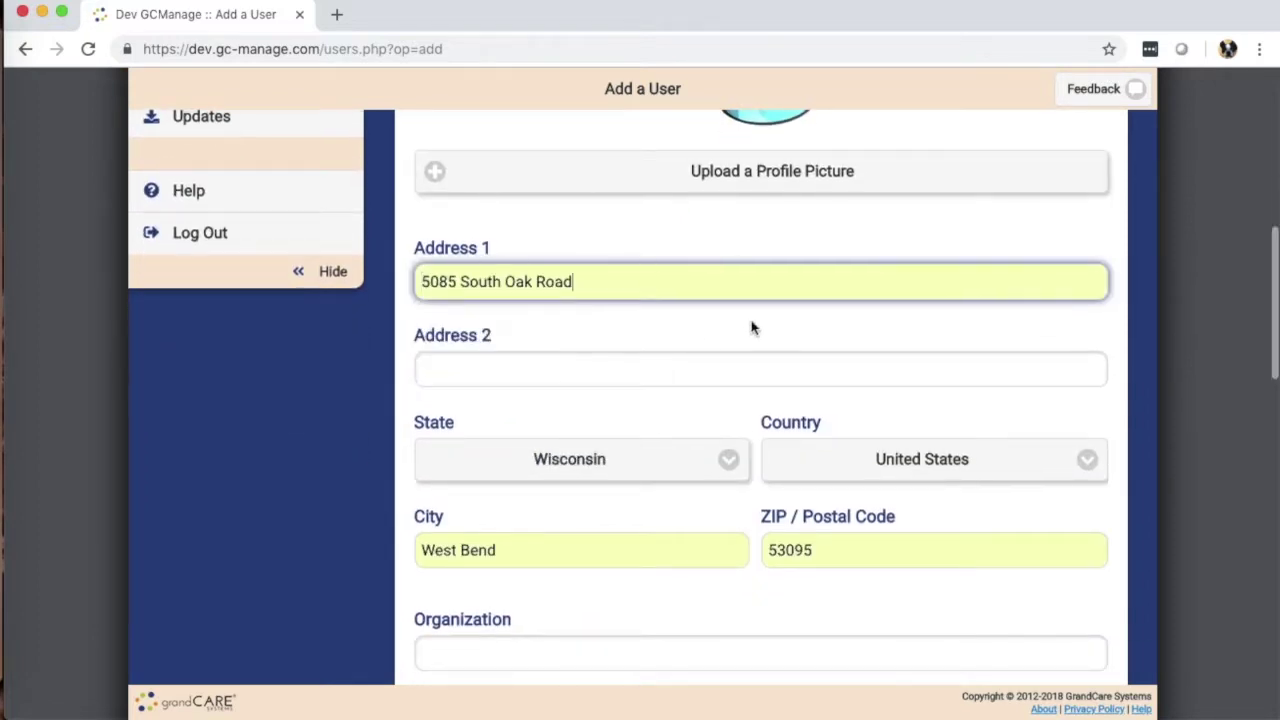
{"action": "scroll", "coordinate": [646, 340], "scroll_direction": "down", "scroll_amount": 2}
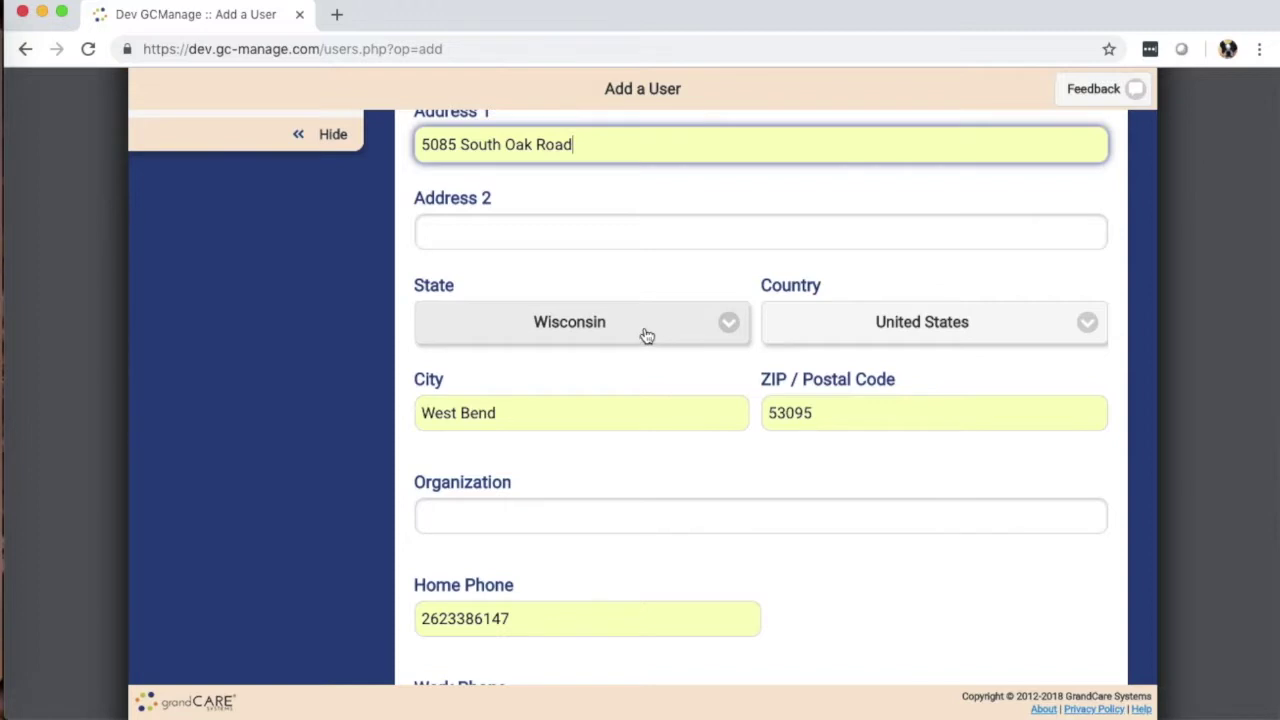
{"action": "double_click", "coordinate": [766, 412]}
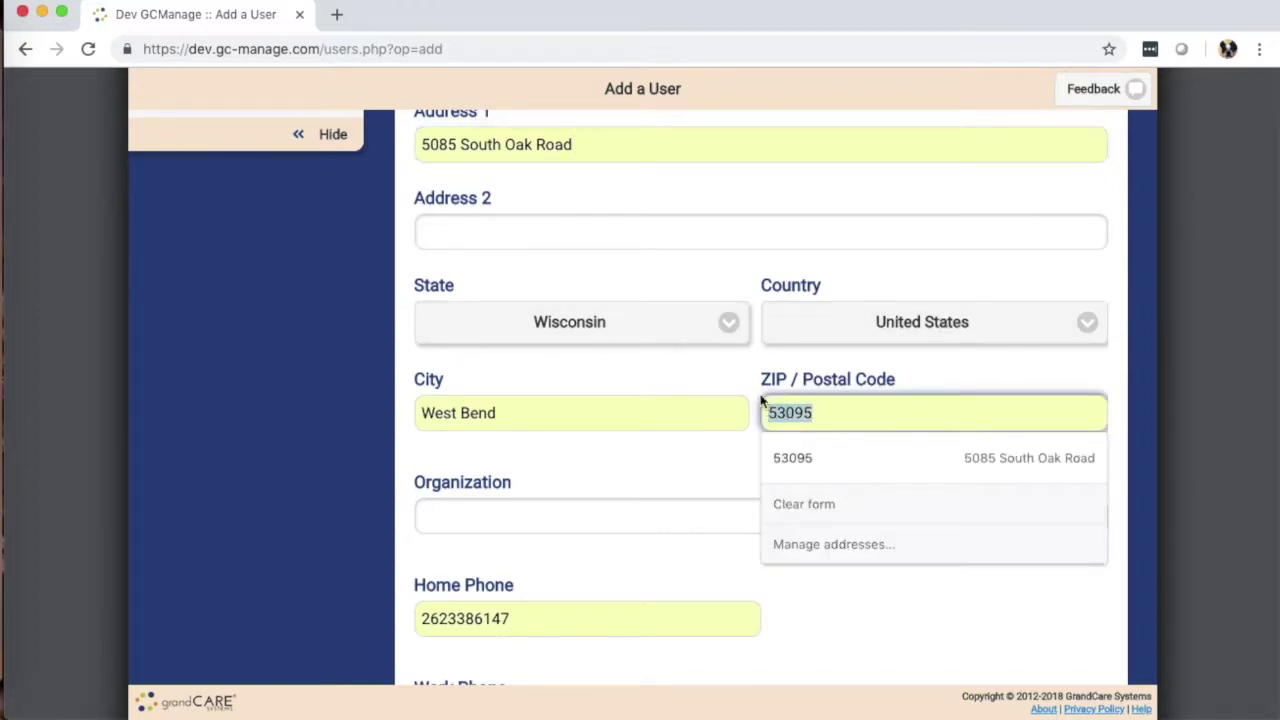
{"action": "left_click", "coordinate": [708, 380]}
{"action": "scroll", "coordinate": [704, 385], "scroll_direction": "down", "scroll_amount": 2}
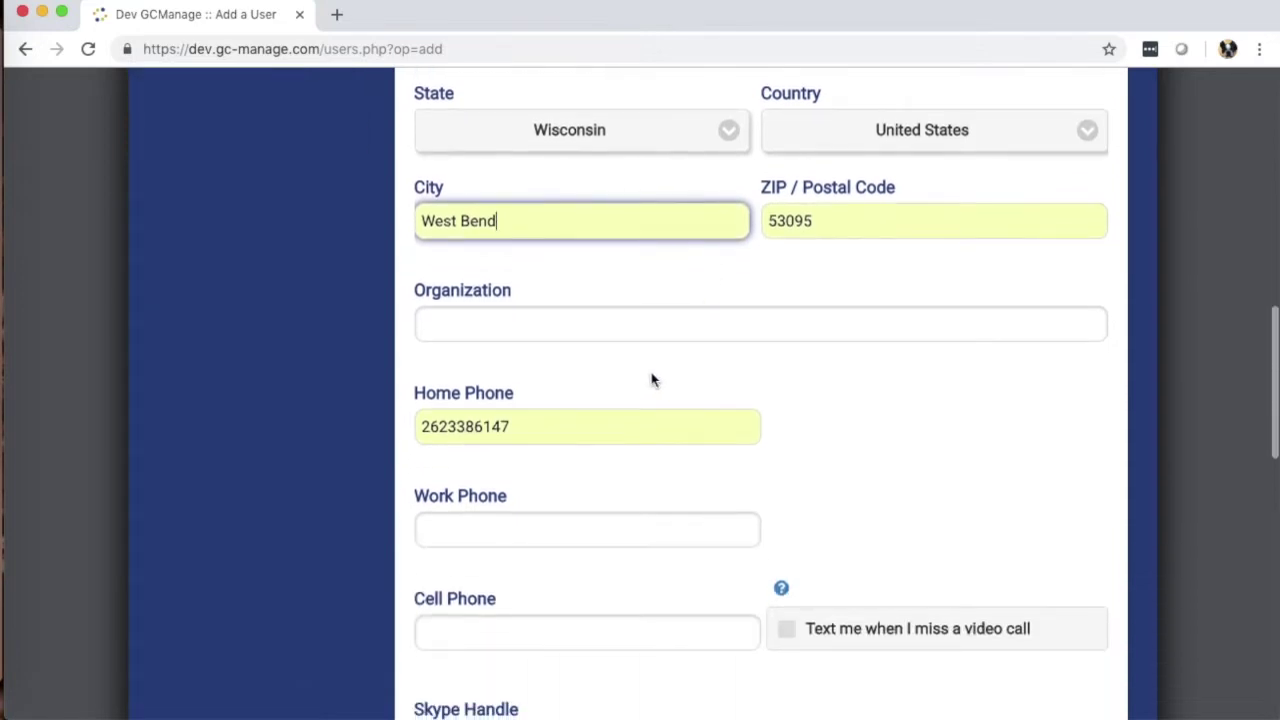
{"action": "left_click", "coordinate": [562, 323]}
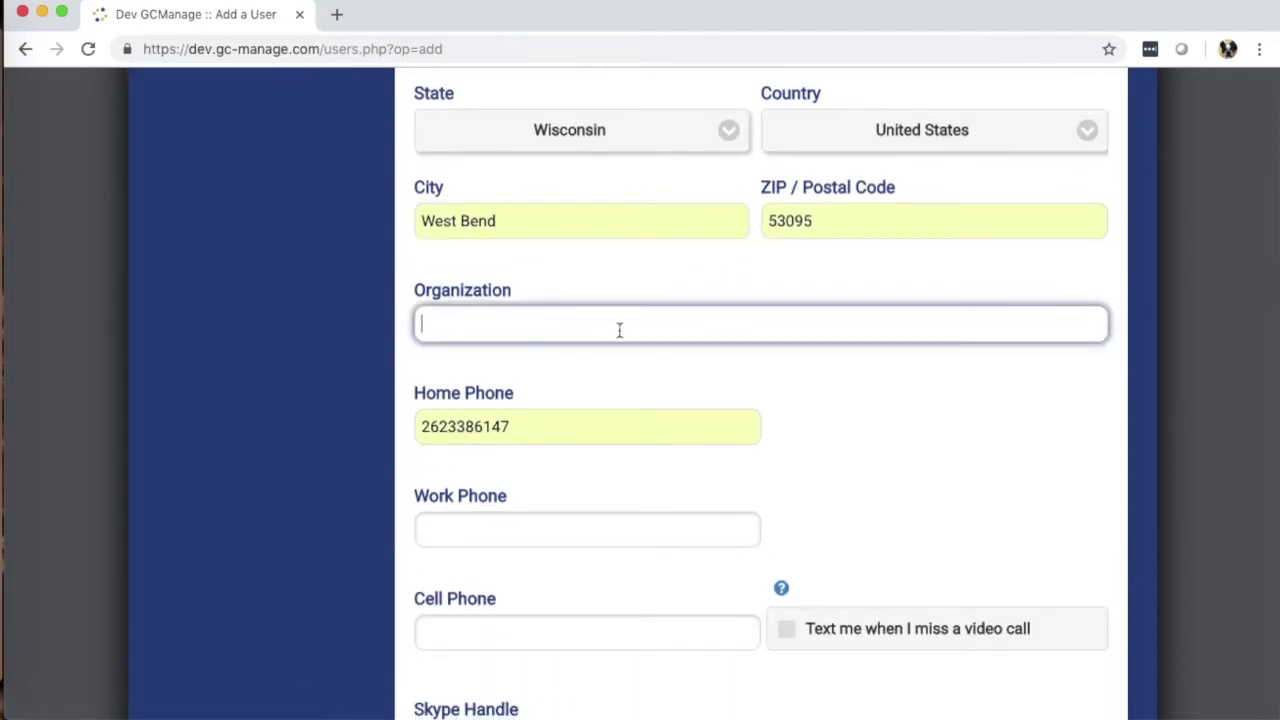
Step: Leave Organization blank, autofill the cell phone number, and enable texts for missed video calls
{"action": "left_click", "coordinate": [792, 370]}
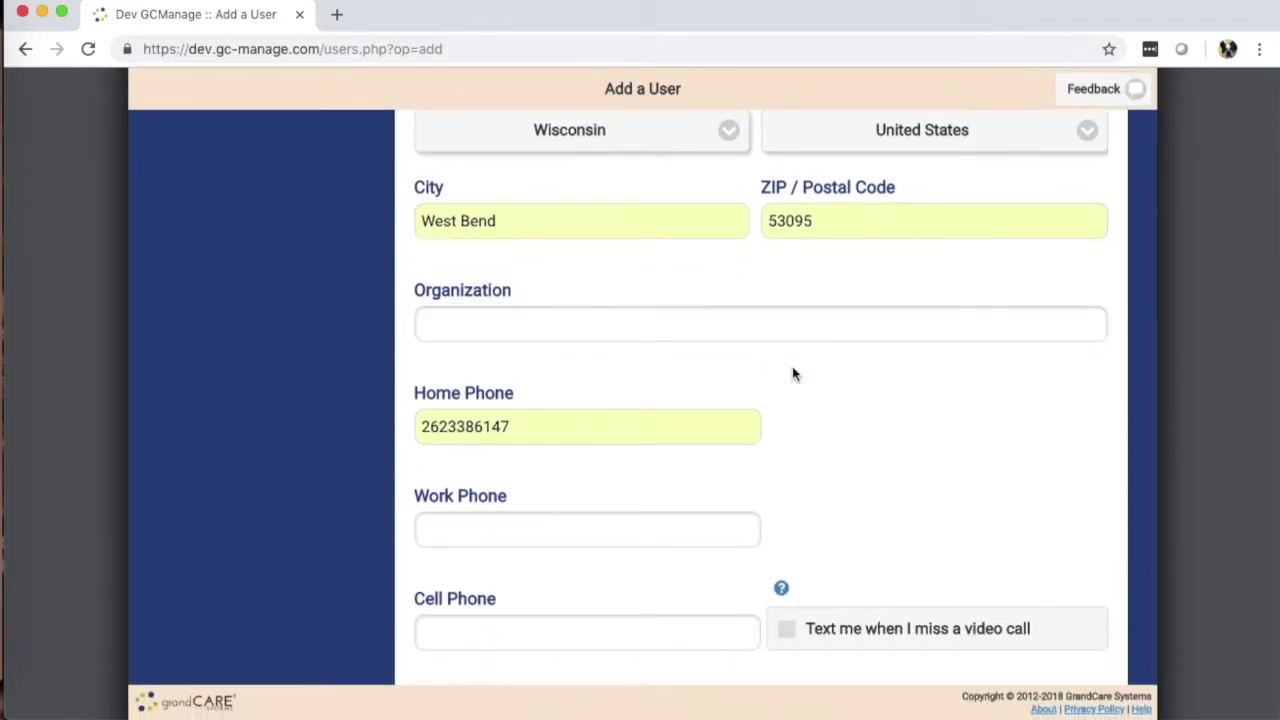
{"action": "scroll", "coordinate": [792, 372], "scroll_direction": "down", "scroll_amount": 3}
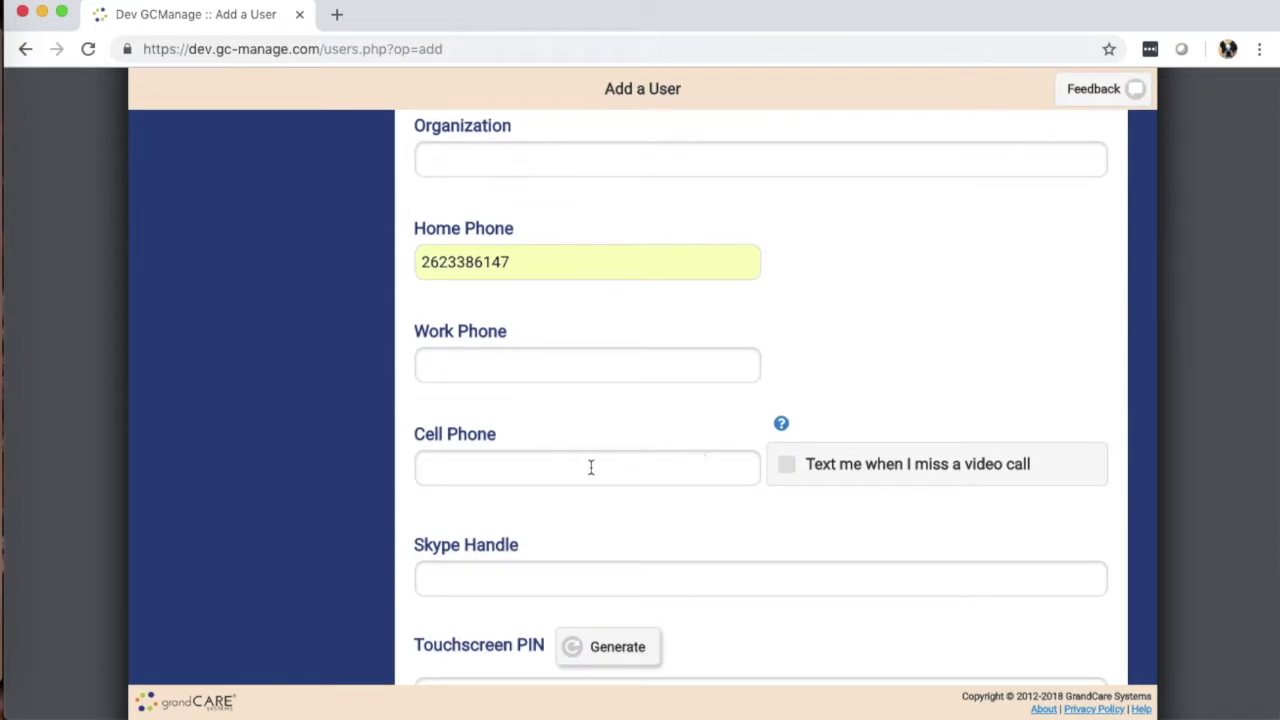
{"action": "left_click", "coordinate": [557, 470]}
{"action": "left_click", "coordinate": [503, 513]}
{"action": "scroll", "coordinate": [540, 490], "scroll_direction": "up", "scroll_amount": 1}
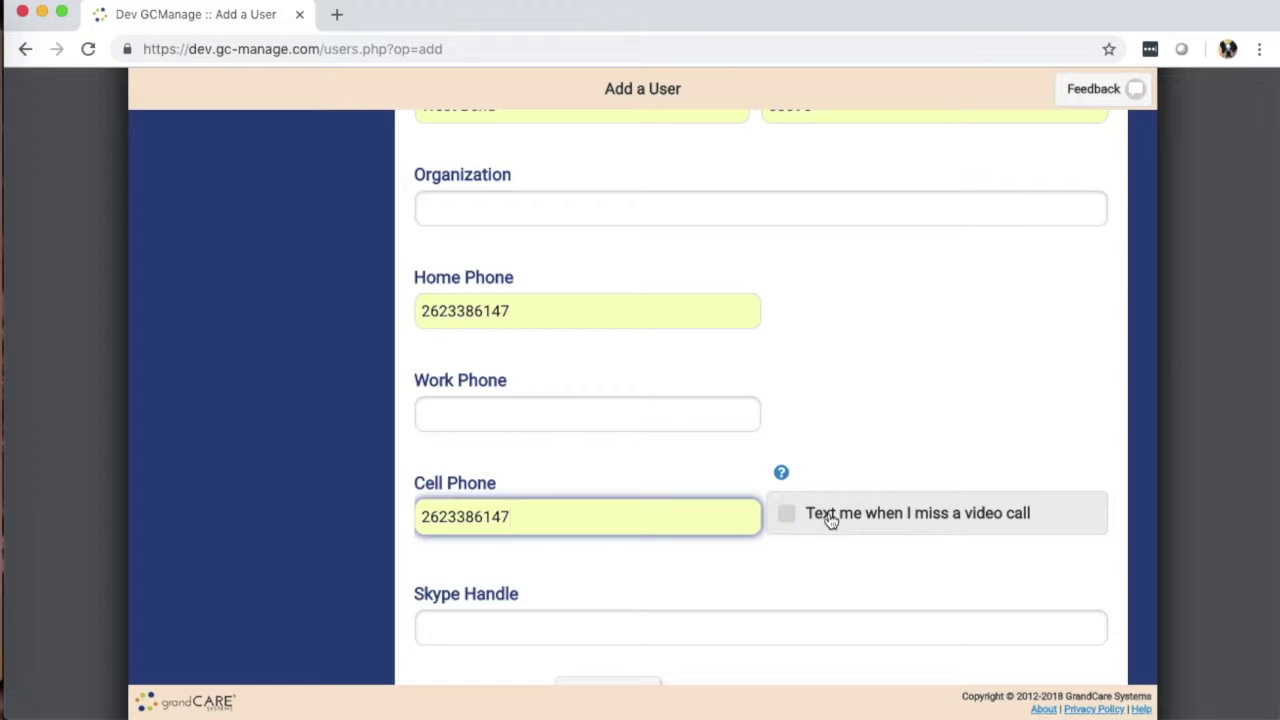
{"action": "left_click", "coordinate": [830, 521]}
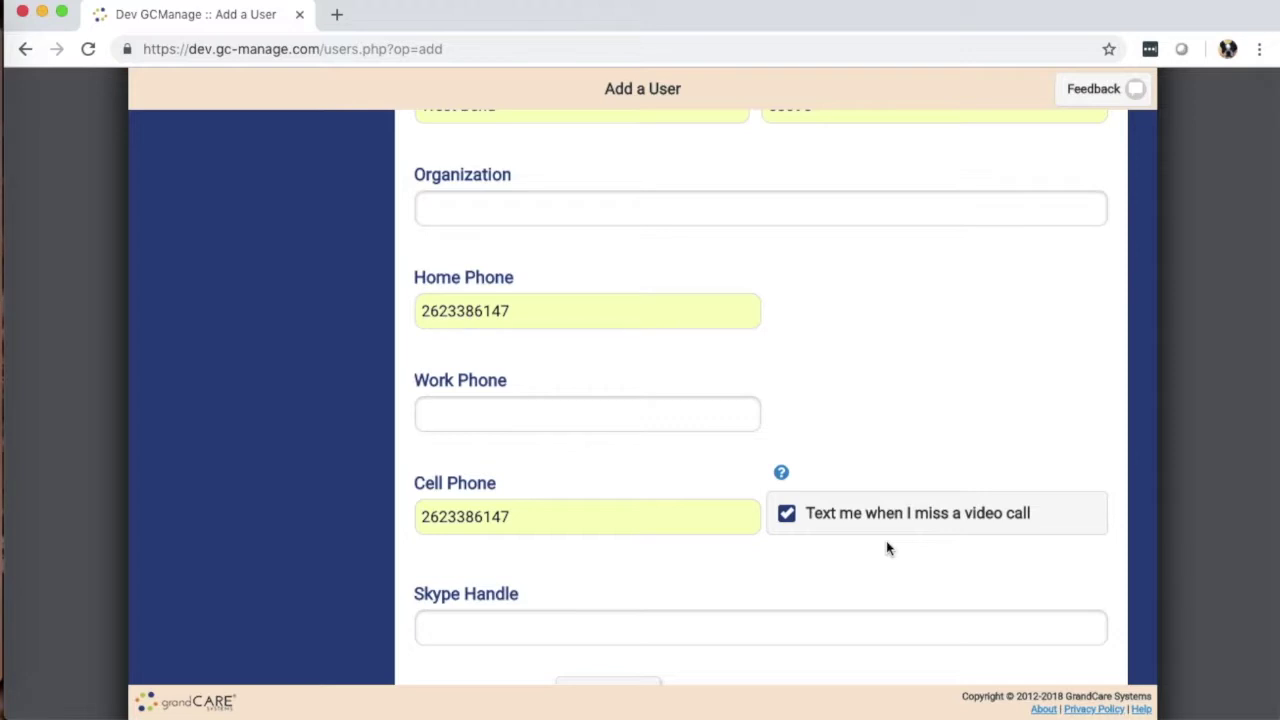
{"action": "scroll", "coordinate": [726, 461], "scroll_direction": "down", "scroll_amount": 5}
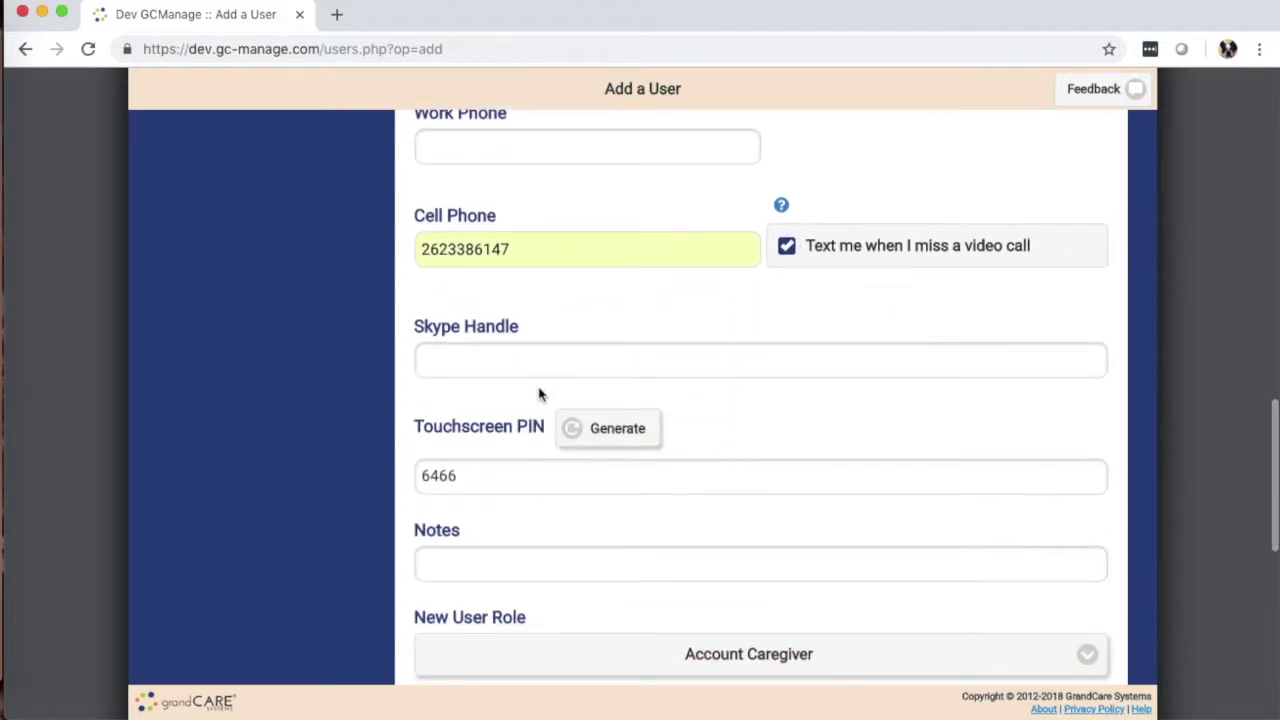
{"action": "scroll", "coordinate": [397, 418], "scroll_direction": "down", "scroll_amount": 2}
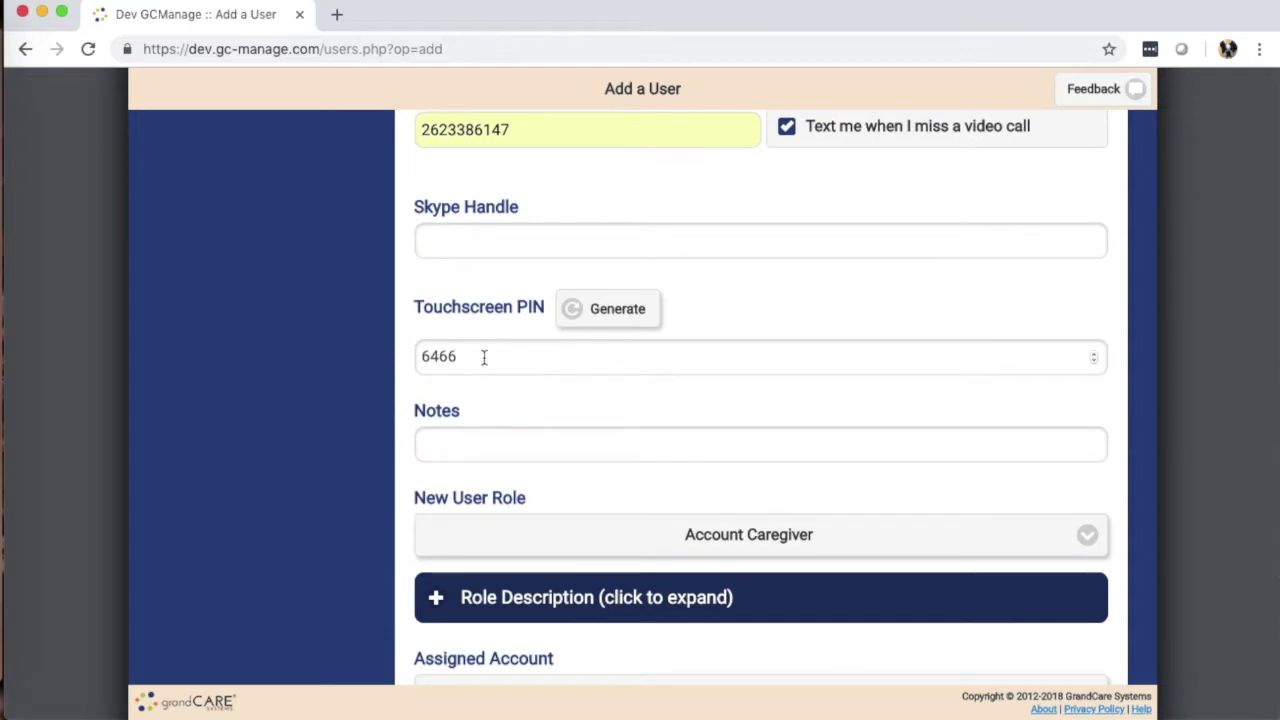
{"action": "left_click_drag", "start_coordinate": [483, 357], "coordinate": [408, 356]}
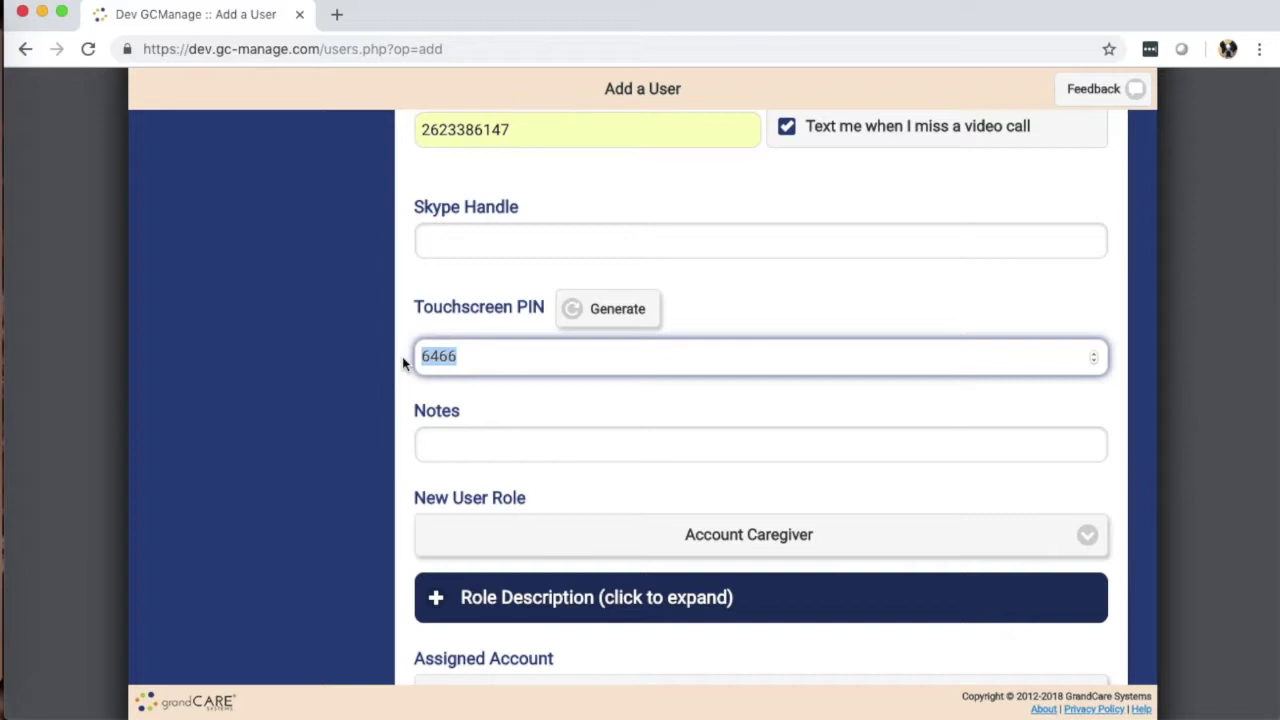
Step: Skip the notes and keep Account Caregiver as the new user's role
{"action": "scroll", "coordinate": [401, 356], "scroll_direction": "down", "scroll_amount": 3}
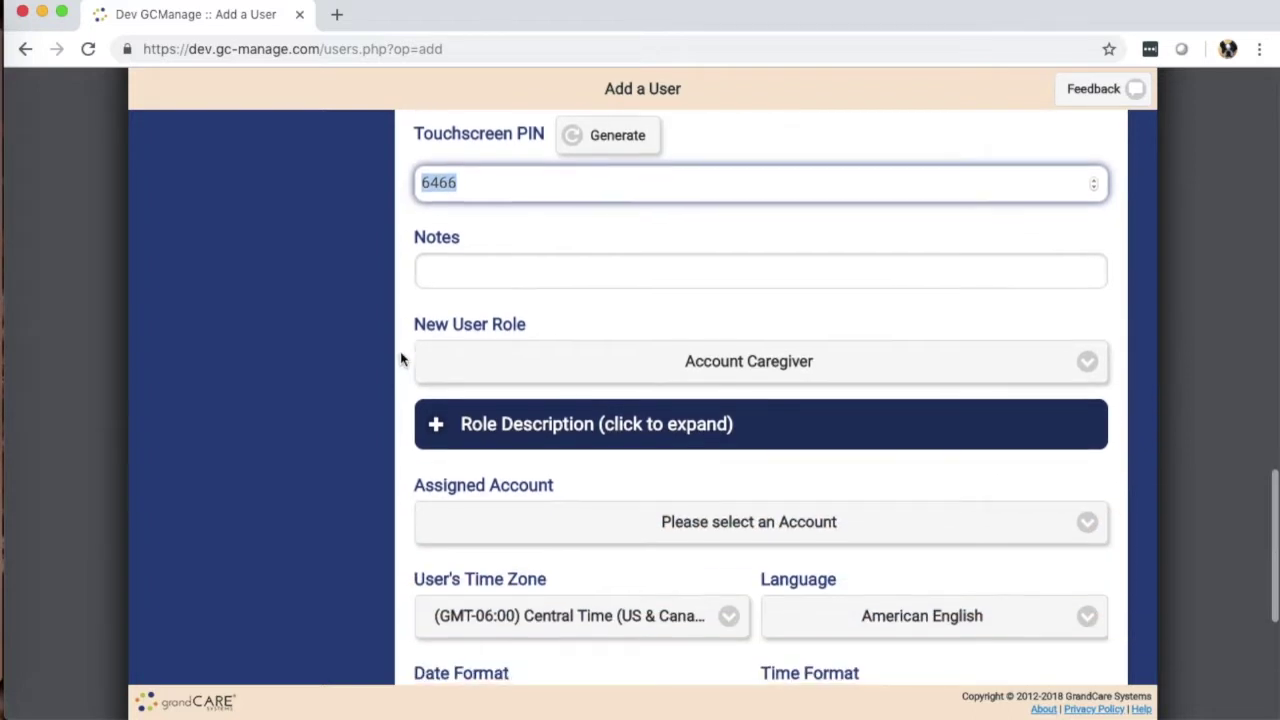
{"action": "left_click", "coordinate": [512, 272]}
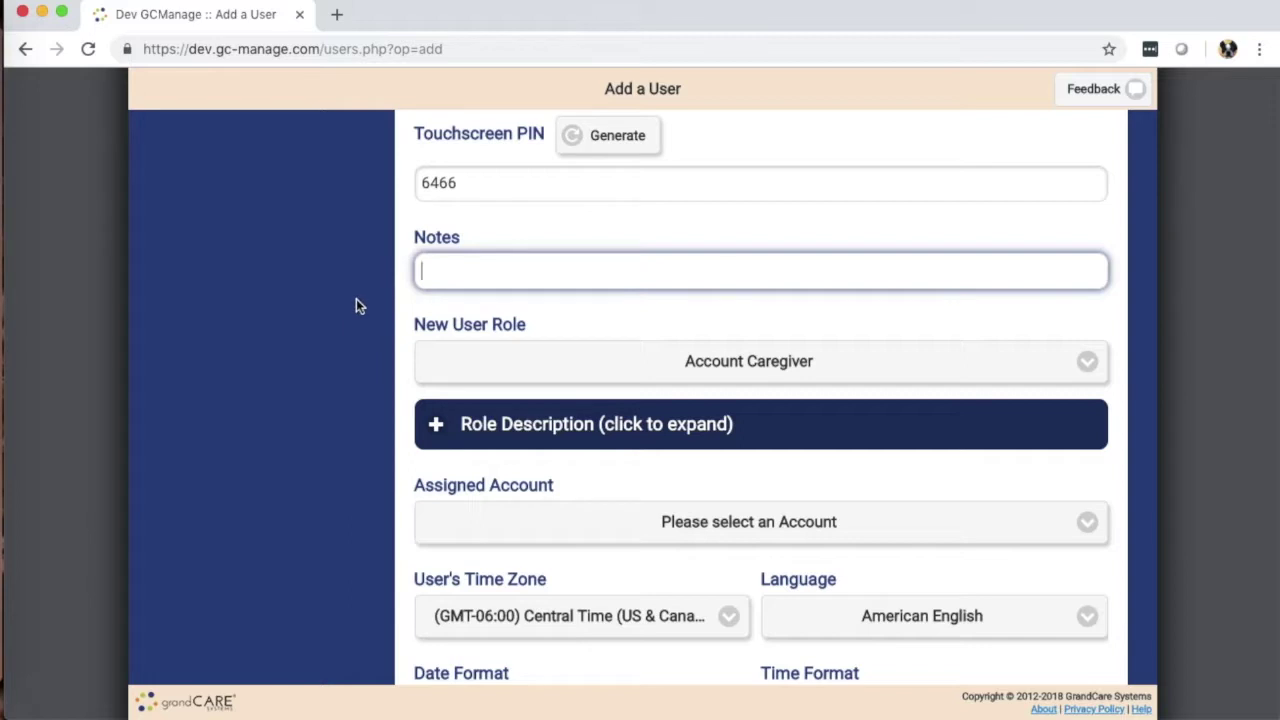
{"action": "scroll", "coordinate": [357, 300], "scroll_direction": "down", "scroll_amount": 2}
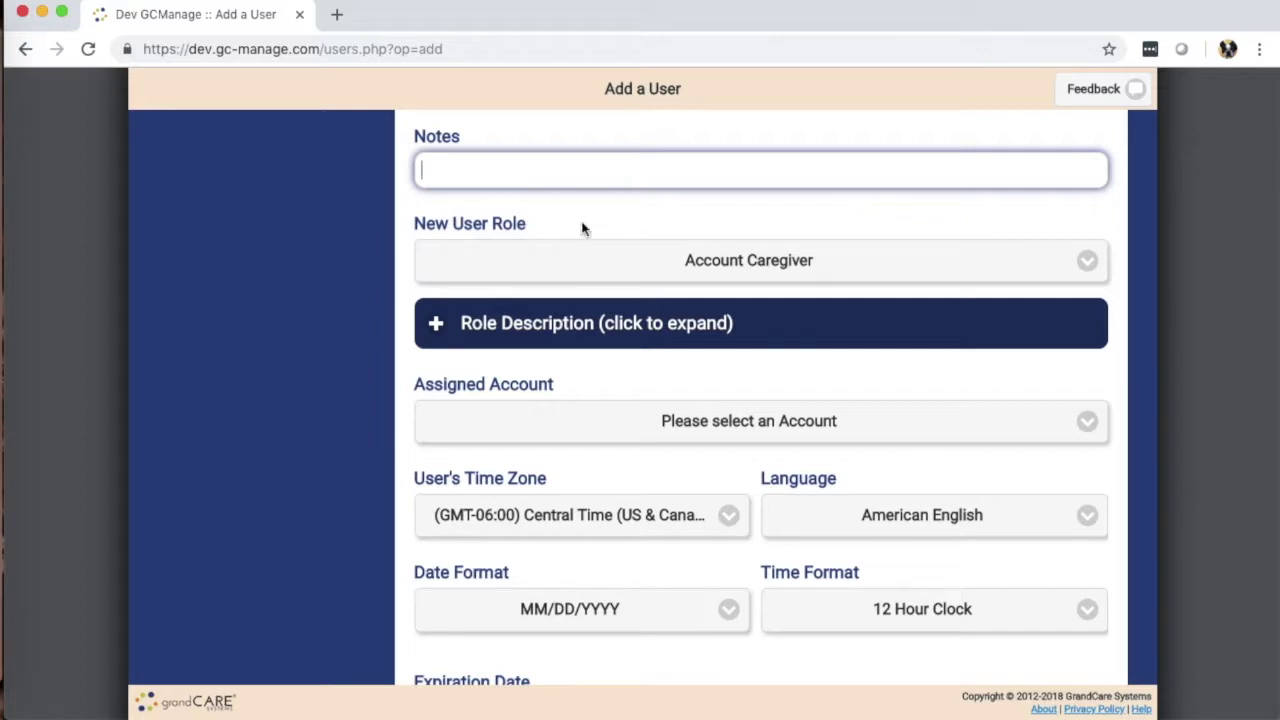
{"action": "left_click", "coordinate": [601, 262]}
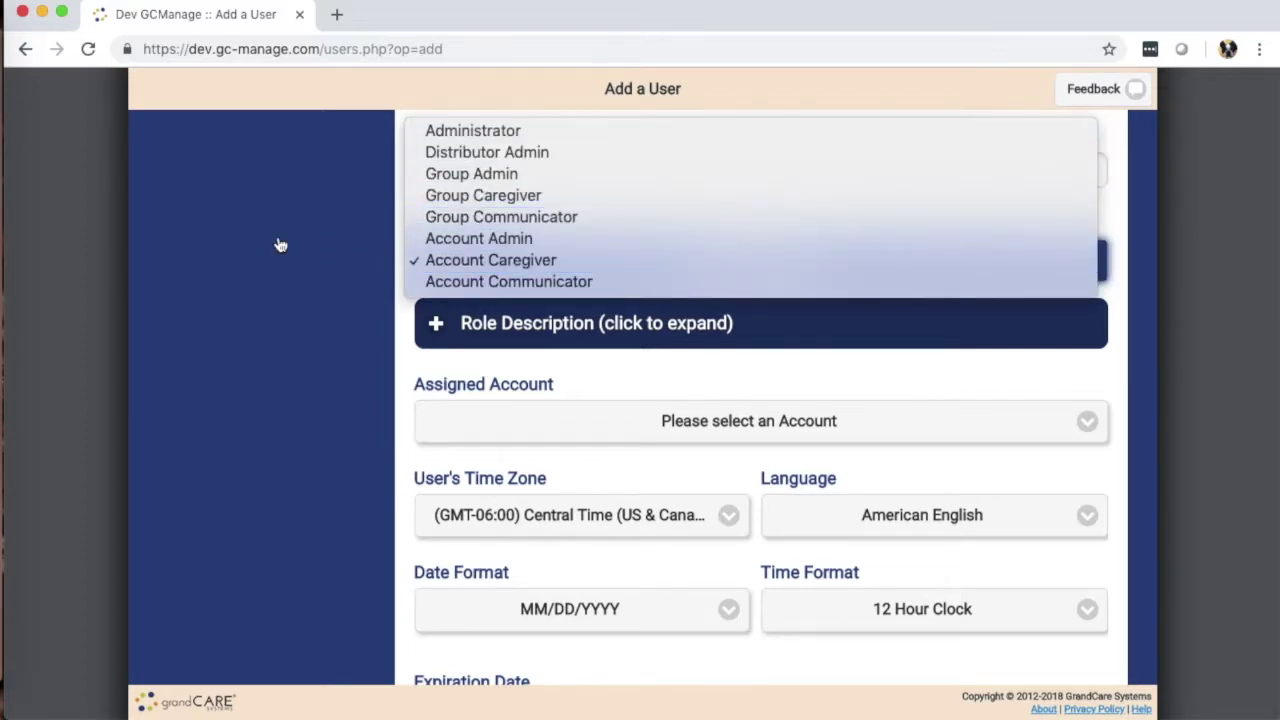
{"action": "left_click", "coordinate": [462, 260]}
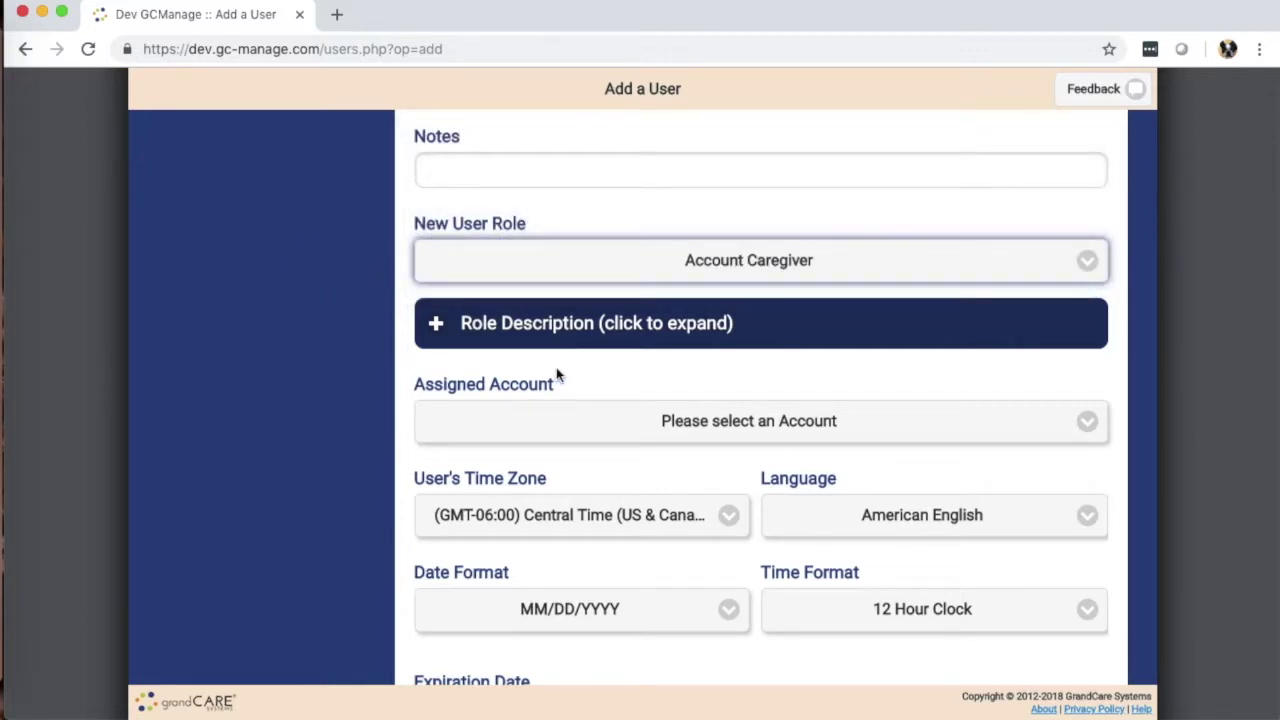
Step: Leave the account unassigned and confirm Central Time, American English, MM/DD/YYYY, 12 Hour Clock, expiration Never
{"action": "left_click", "coordinate": [700, 421]}
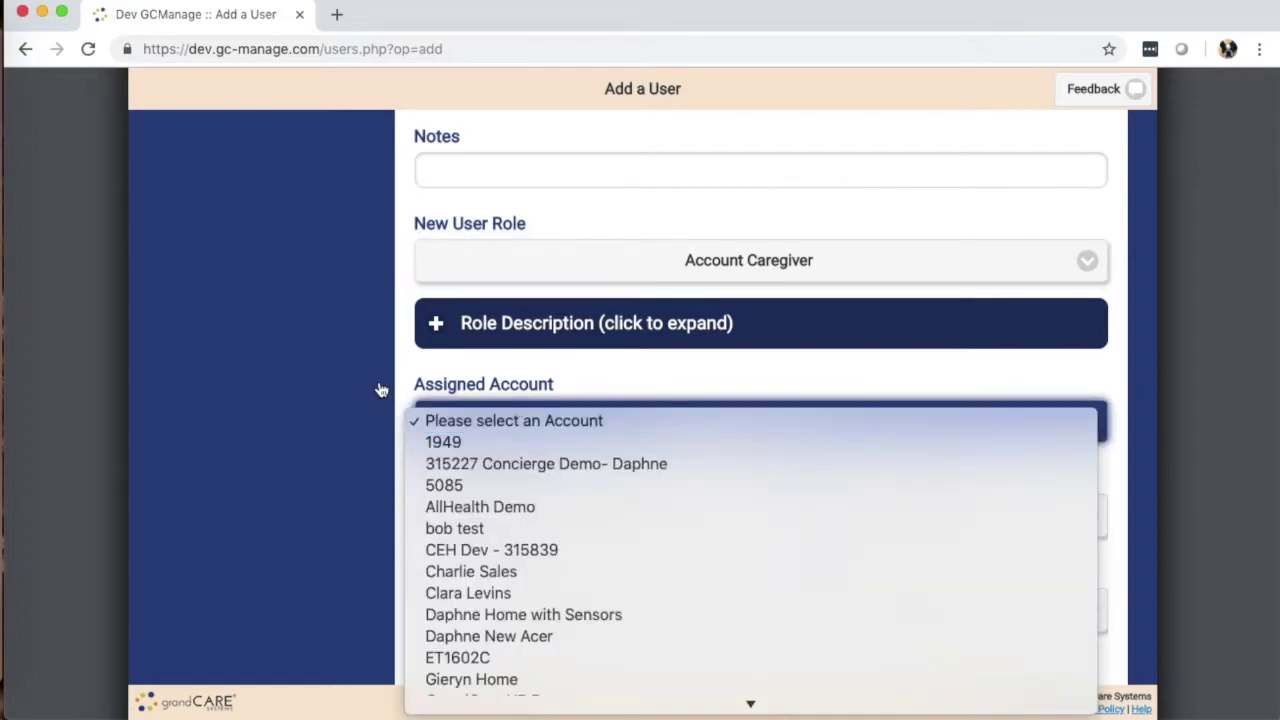
{"action": "left_click", "coordinate": [299, 372]}
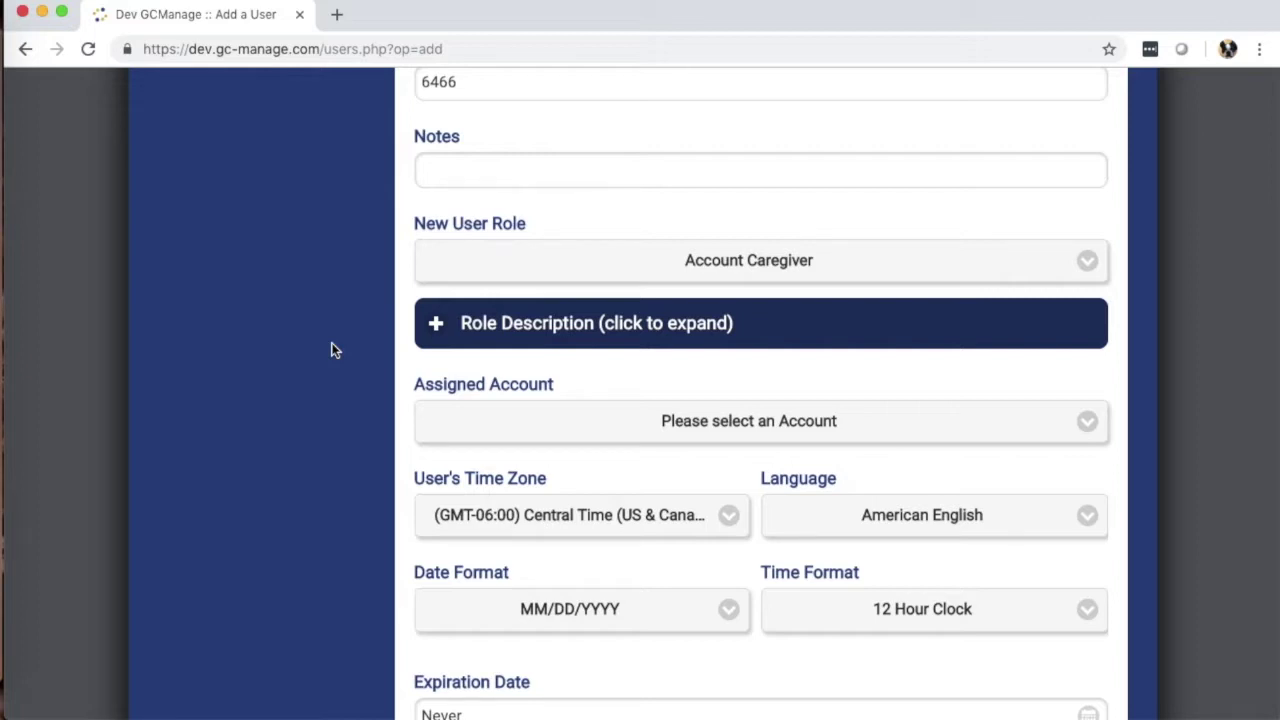
{"action": "scroll", "coordinate": [318, 338], "scroll_direction": "down", "scroll_amount": 5}
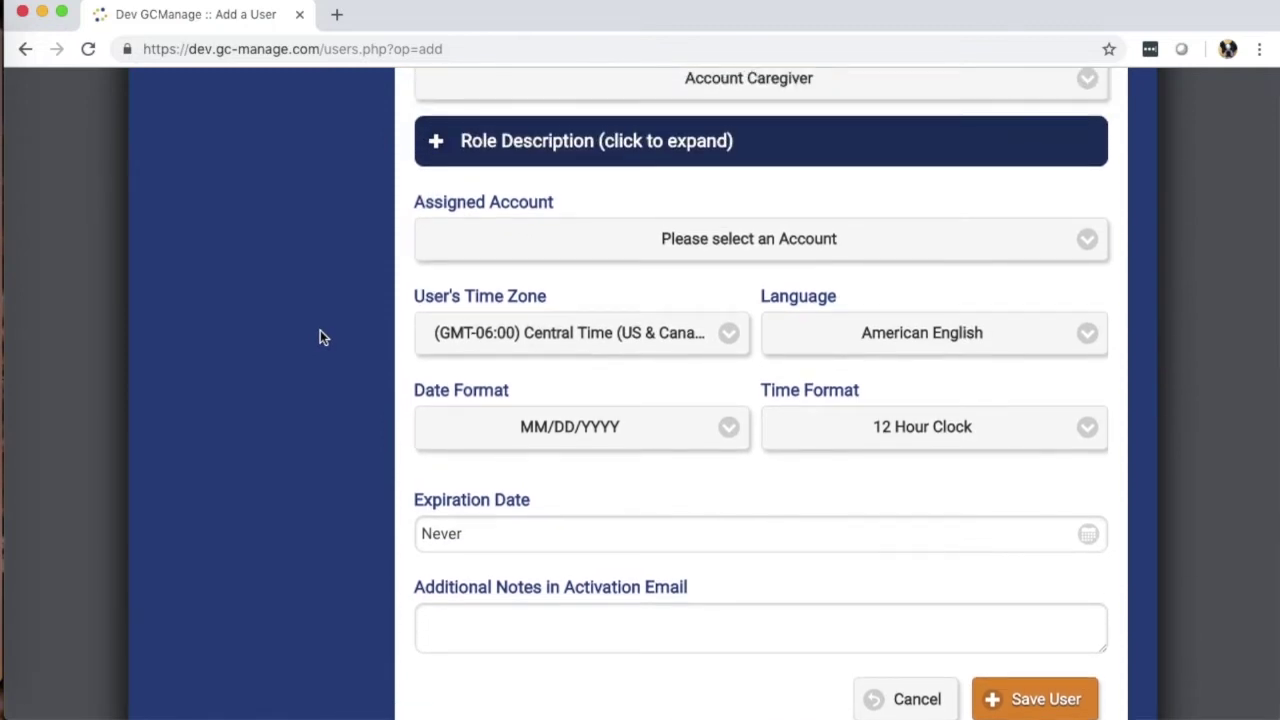
{"action": "scroll", "coordinate": [301, 337], "scroll_direction": "down", "scroll_amount": 2}
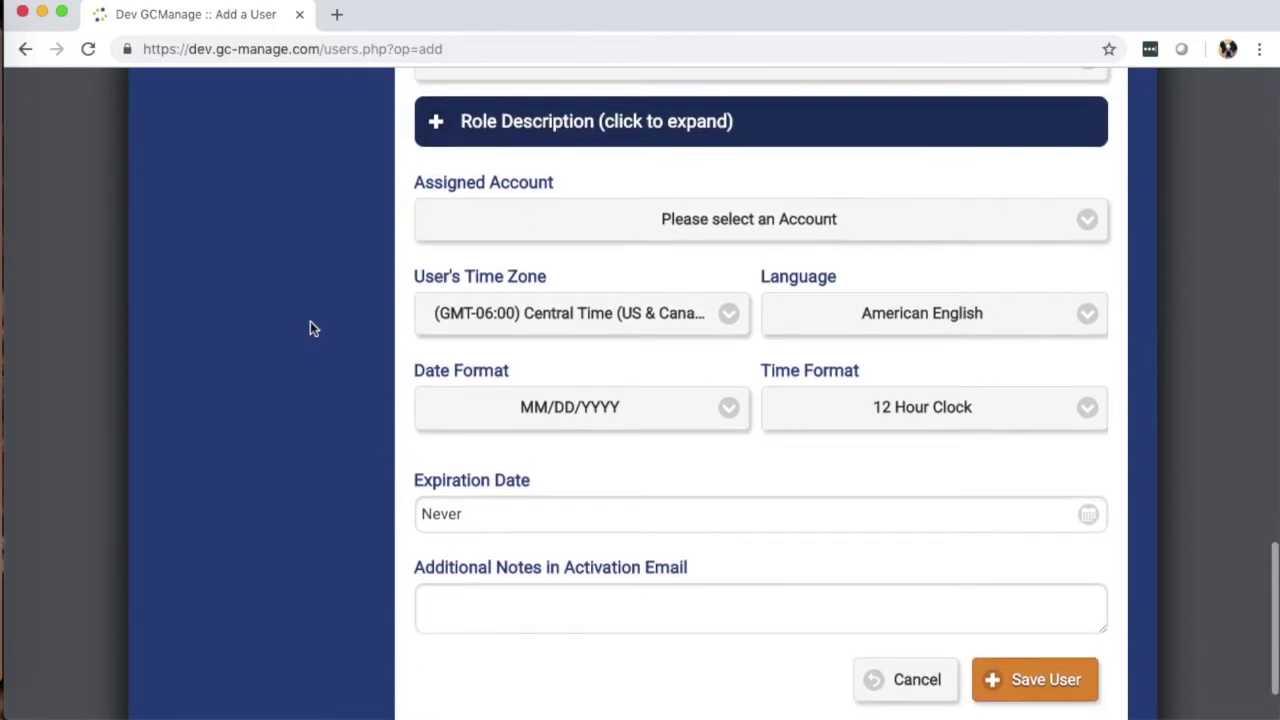
{"action": "scroll", "coordinate": [323, 303], "scroll_direction": "up", "scroll_amount": 3}
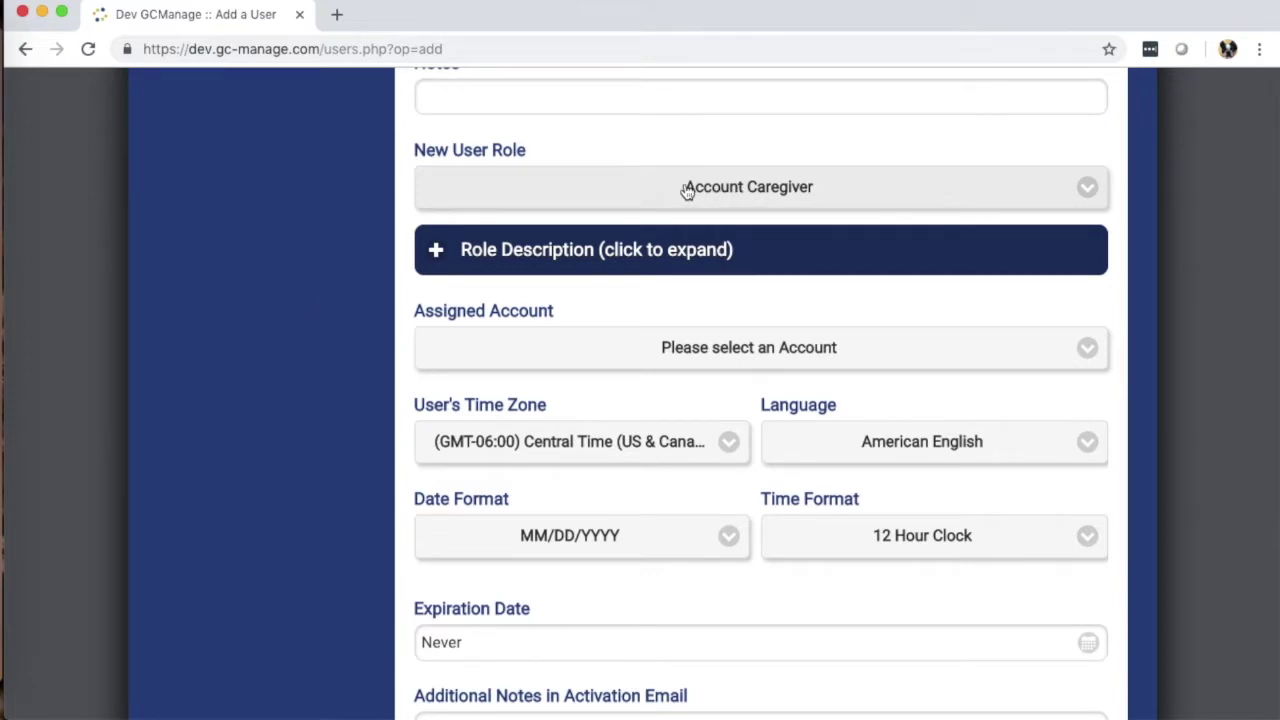
Step: Reconfirm Account Caregiver and expand its description of full Caregiver Menu access for the account
{"action": "left_click", "coordinate": [686, 191]}
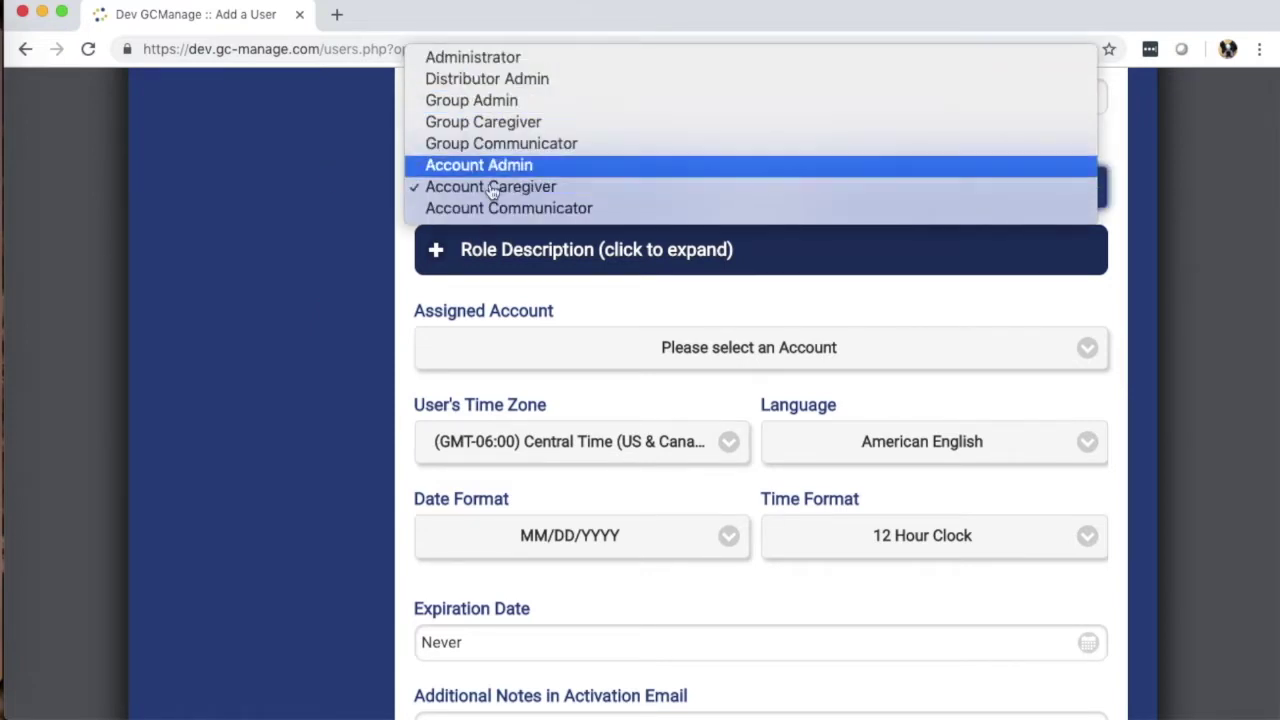
{"action": "left_click", "coordinate": [334, 219]}
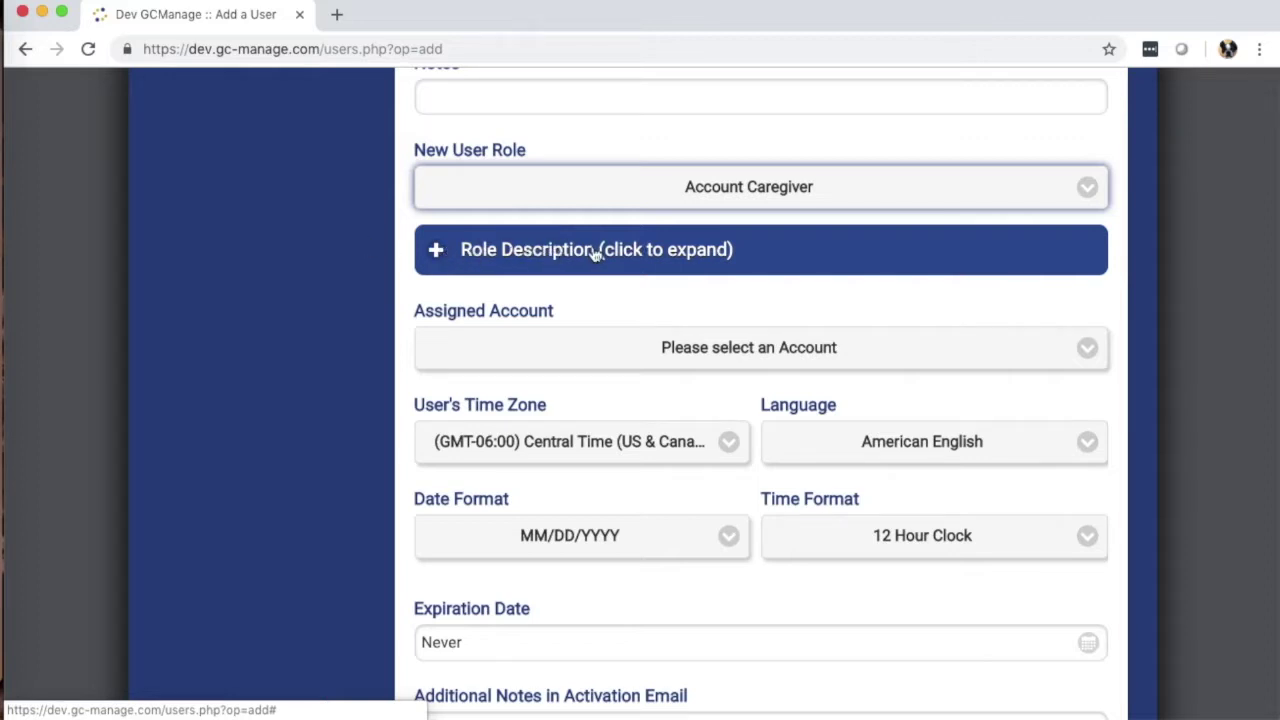
{"action": "left_click", "coordinate": [470, 252]}
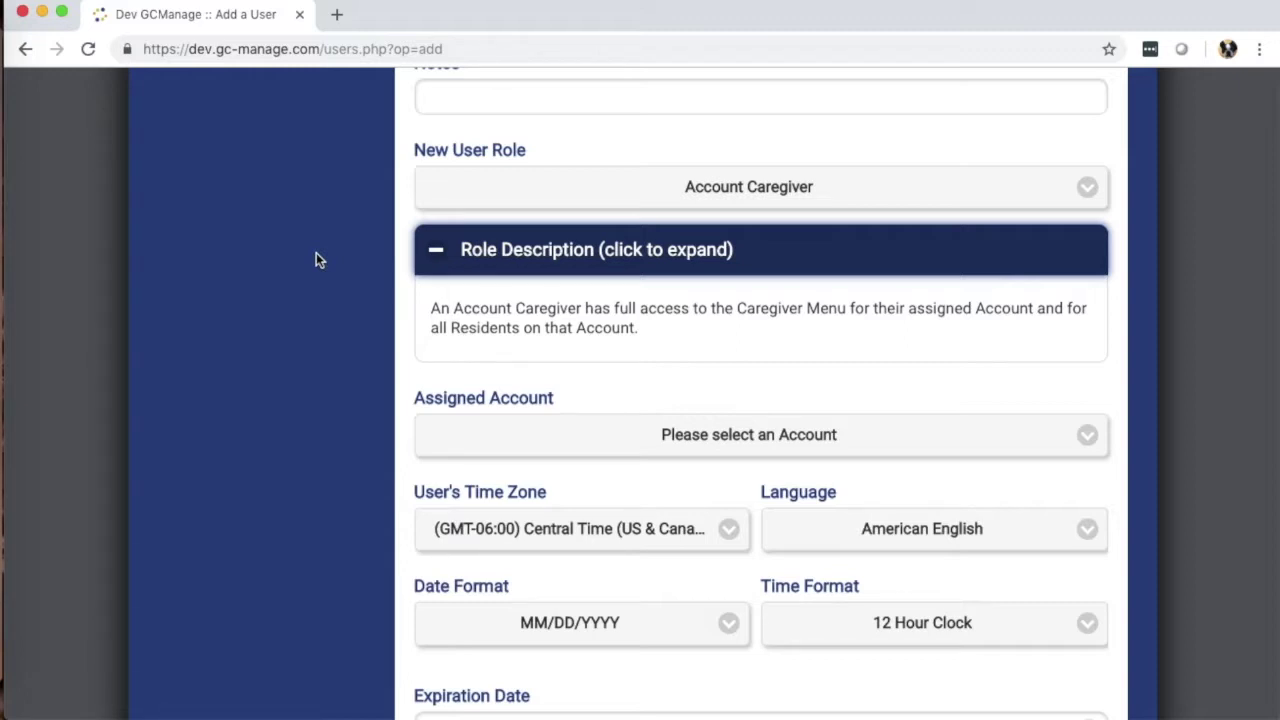
Step: Set the new user's Assigned Account to CEH Dev - 315839
{"action": "scroll", "coordinate": [318, 256], "scroll_direction": "down", "scroll_amount": 2}
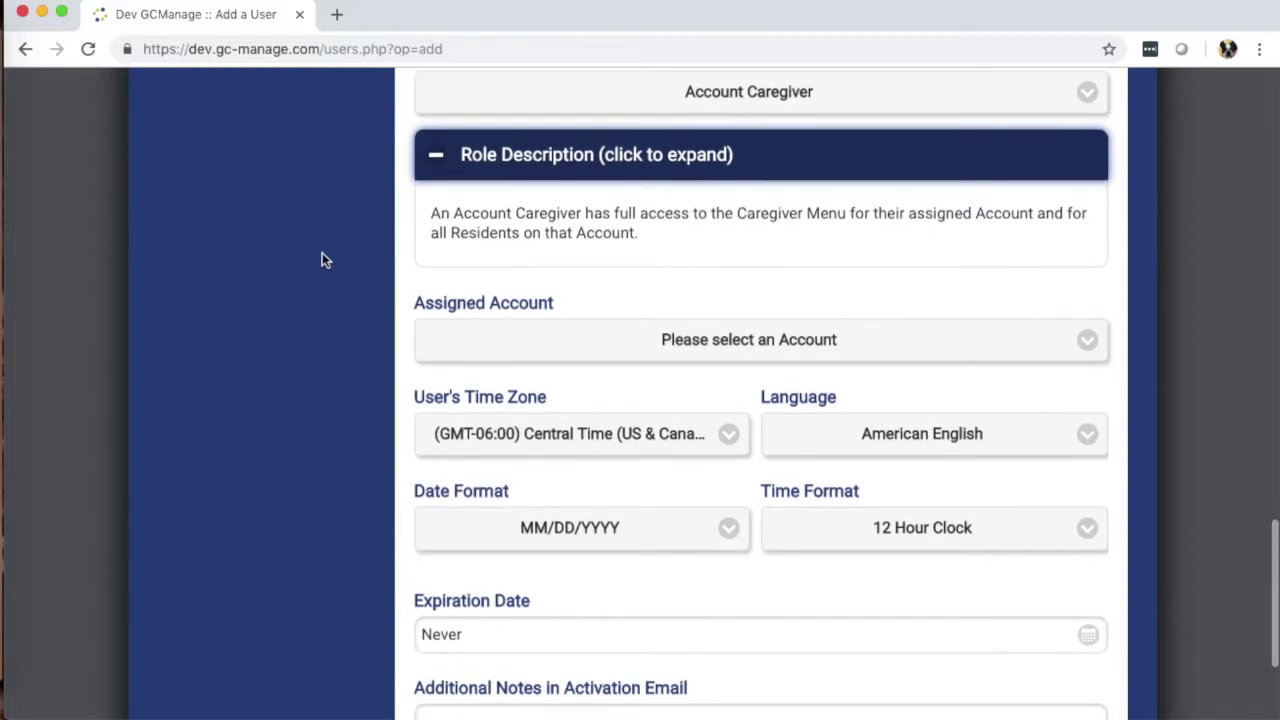
{"action": "left_click", "coordinate": [766, 329]}
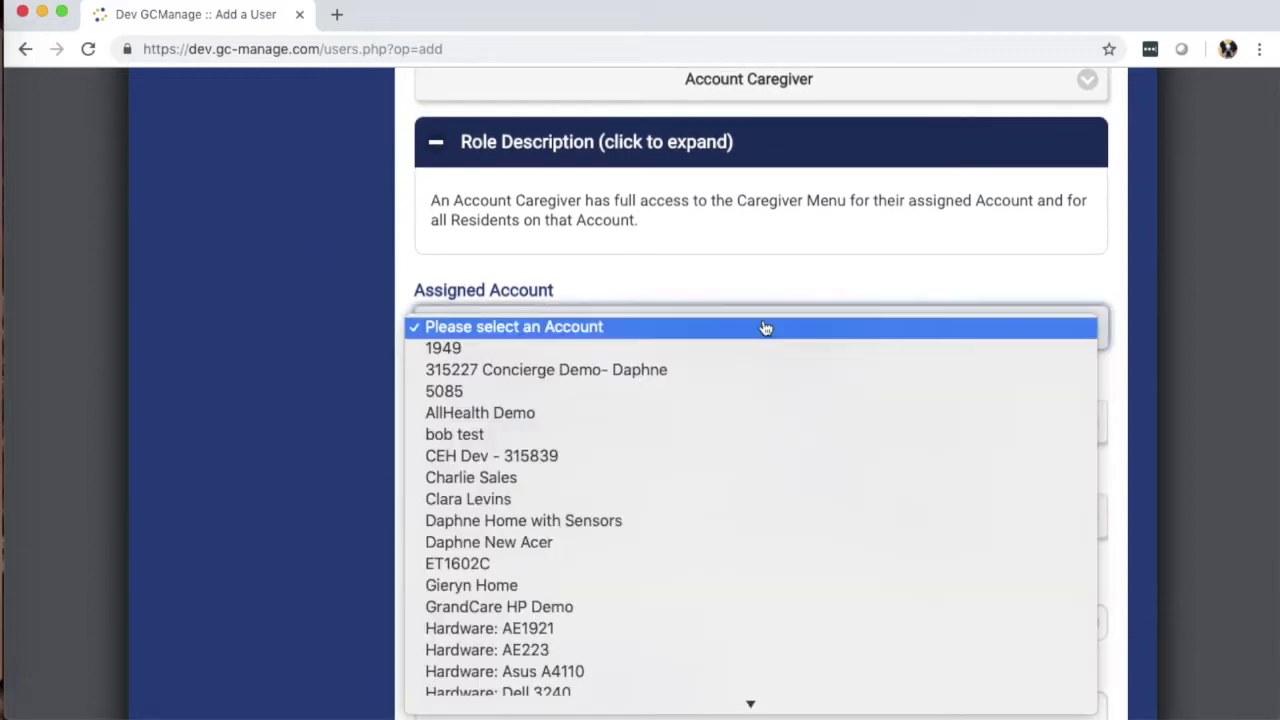
{"action": "scroll", "coordinate": [588, 559], "scroll_direction": "down", "scroll_amount": 10}
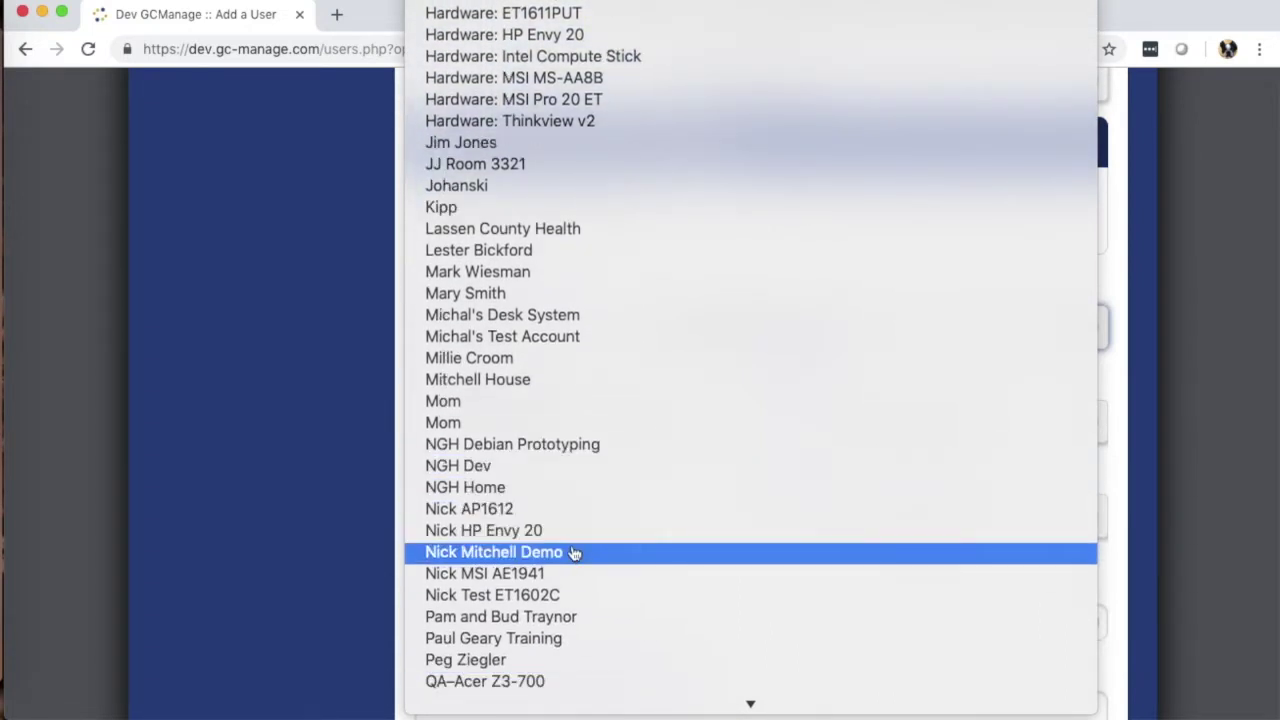
{"action": "scroll", "coordinate": [566, 566], "scroll_direction": "down", "scroll_amount": 8}
{"action": "scroll", "coordinate": [584, 584], "scroll_direction": "down", "scroll_amount": 4}
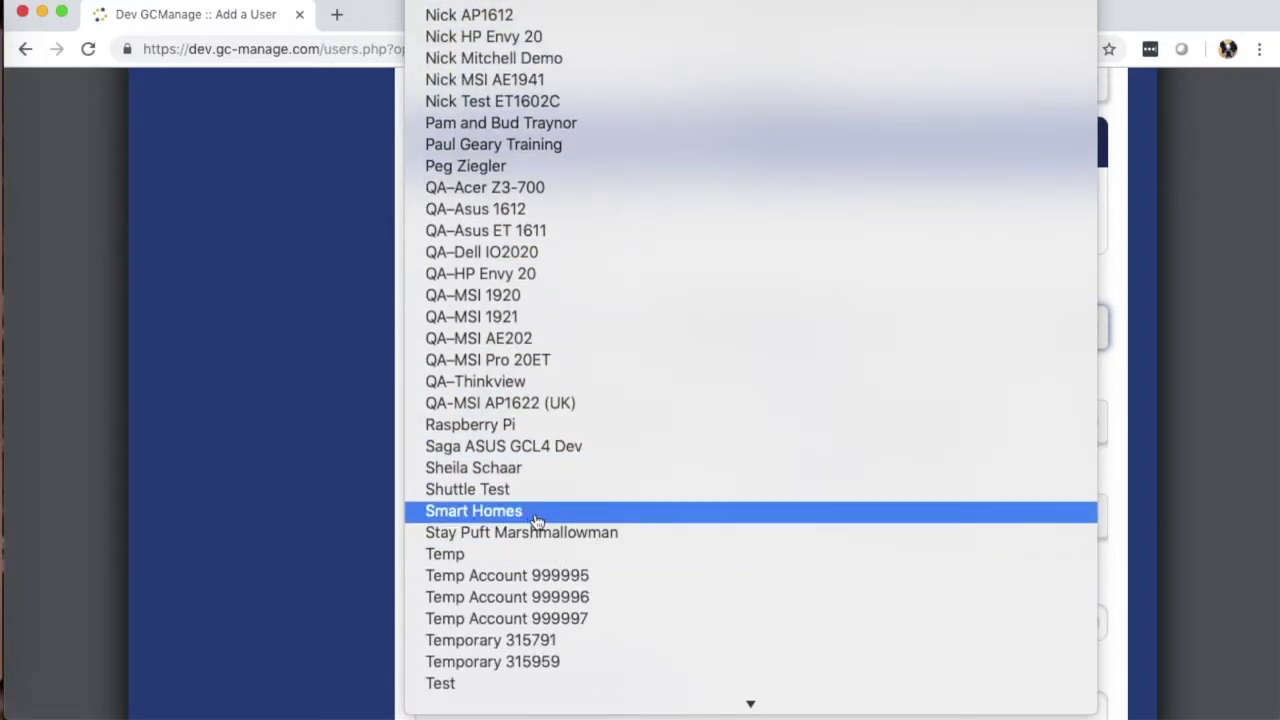
{"action": "scroll", "coordinate": [560, 565], "scroll_direction": "down", "scroll_amount": 5}
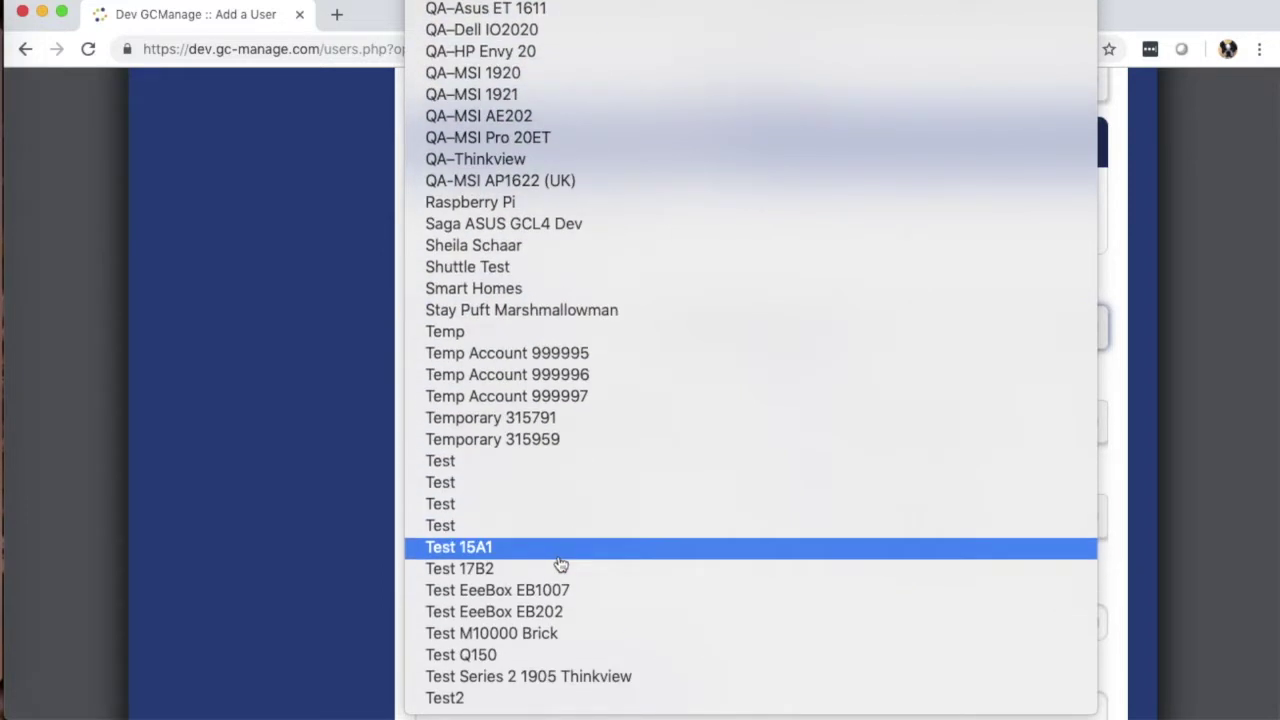
{"action": "scroll", "coordinate": [498, 316], "scroll_direction": "up", "scroll_amount": 15}
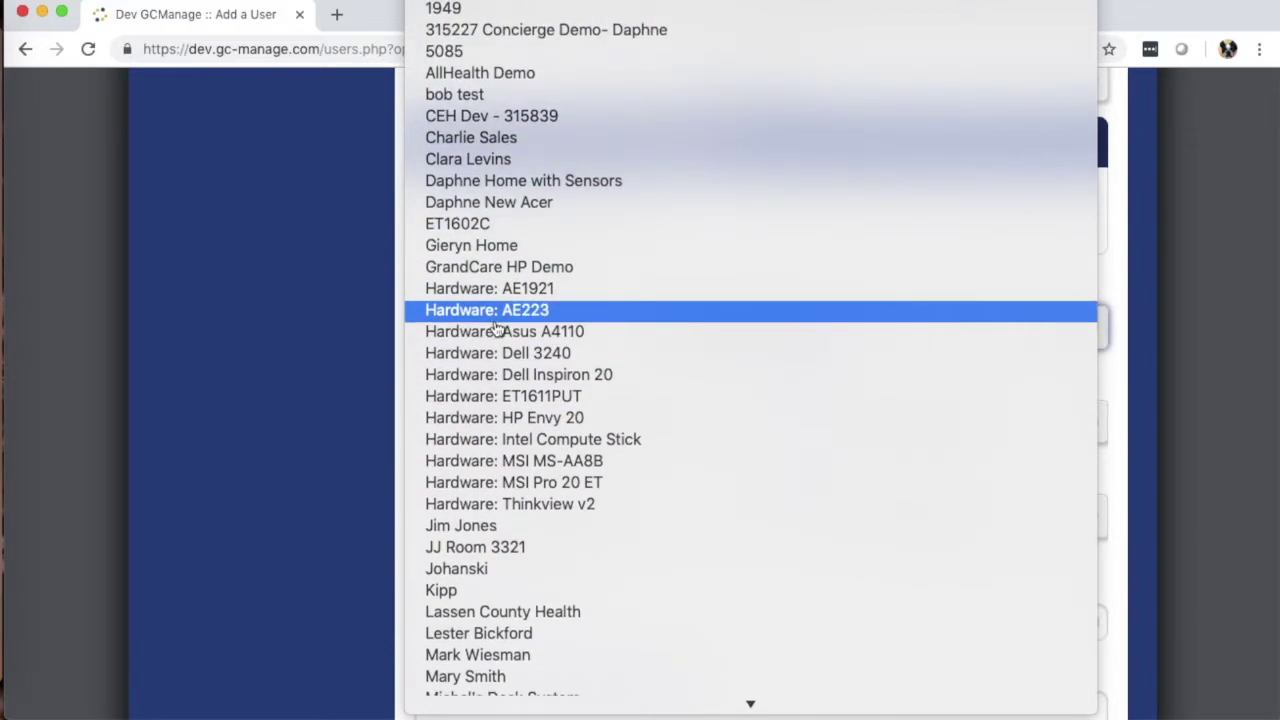
{"action": "left_click", "coordinate": [517, 122]}
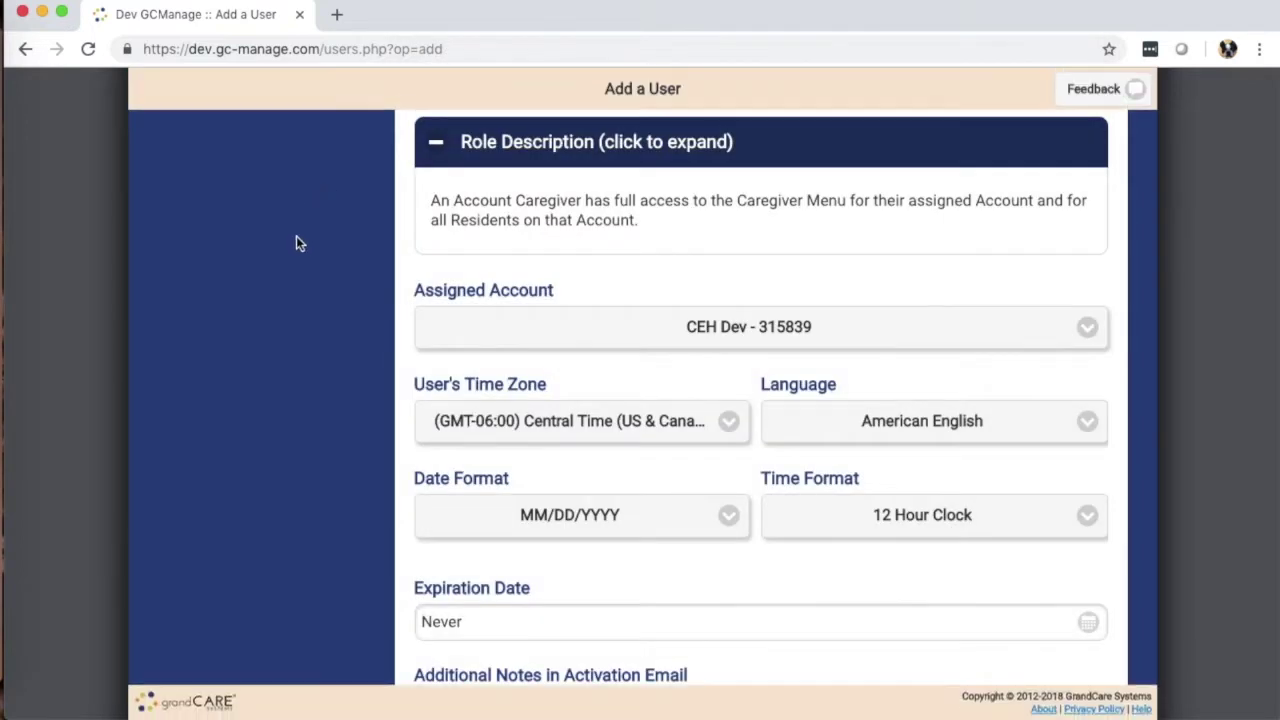
Step: Keep Central Time (US & Canada) as the new user's time zone
{"action": "scroll", "coordinate": [294, 240], "scroll_direction": "down", "scroll_amount": 1}
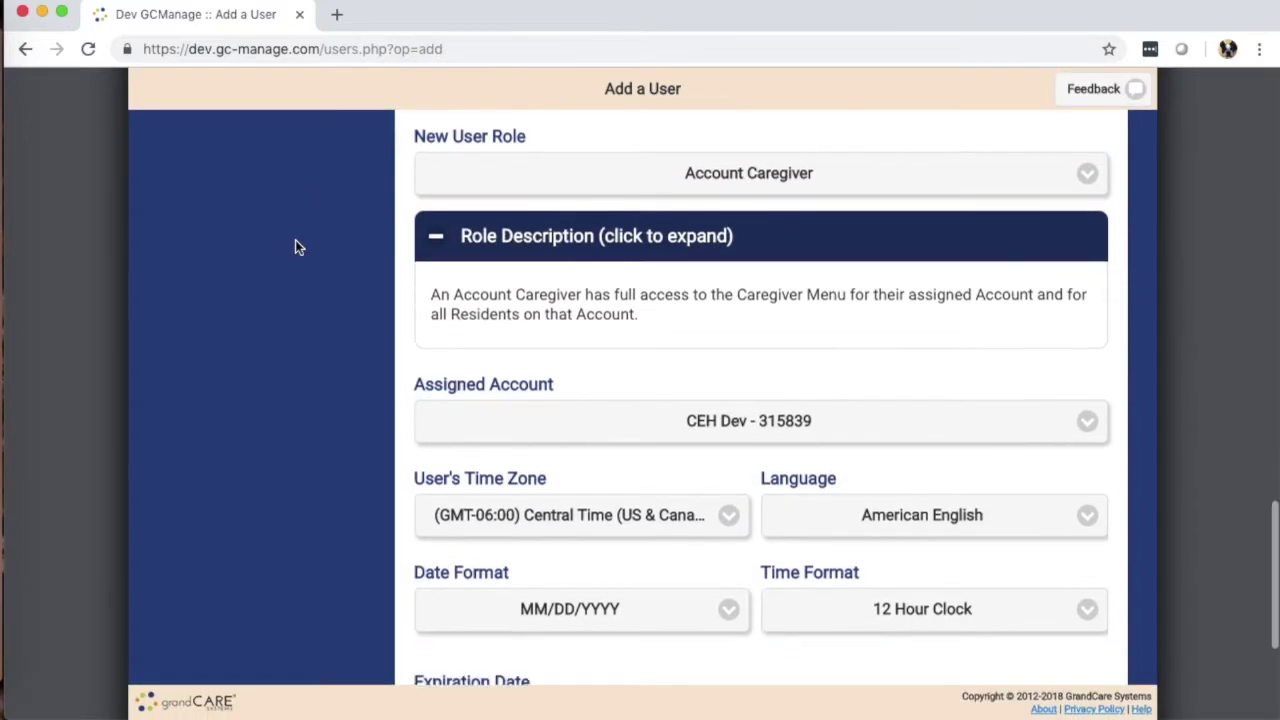
{"action": "scroll", "coordinate": [295, 247], "scroll_direction": "down", "scroll_amount": 3}
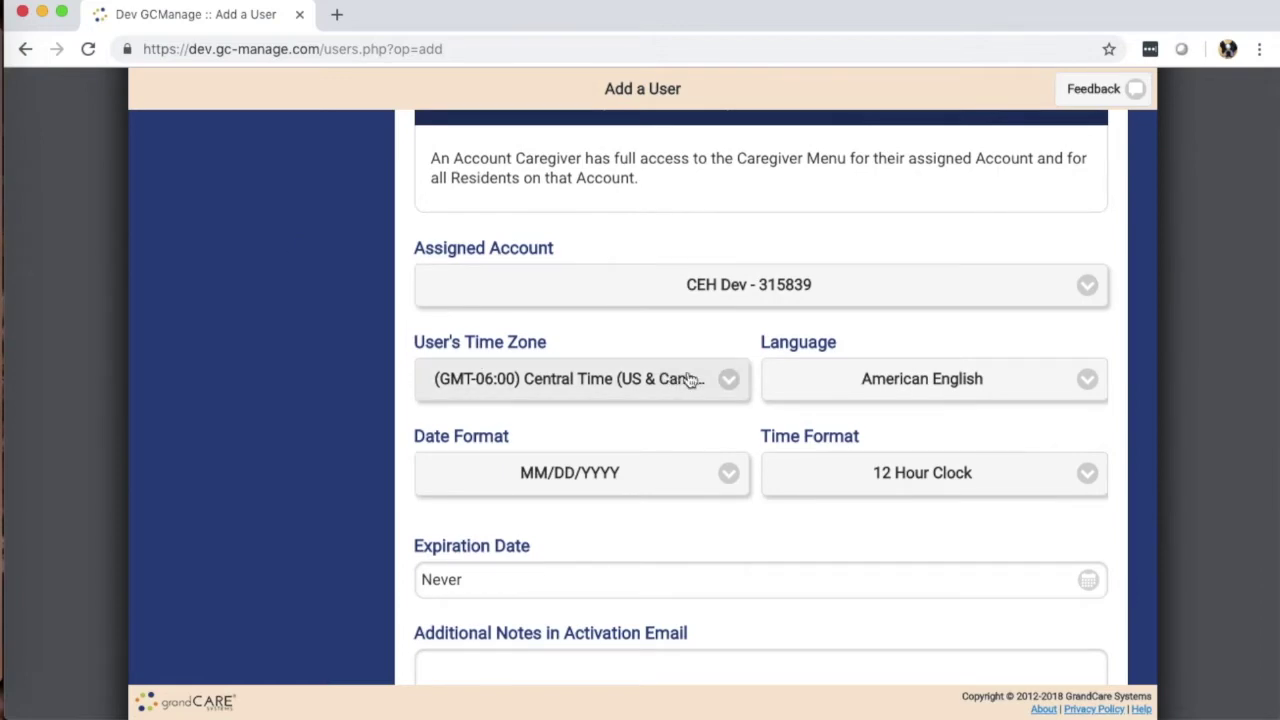
{"action": "left_click", "coordinate": [690, 380]}
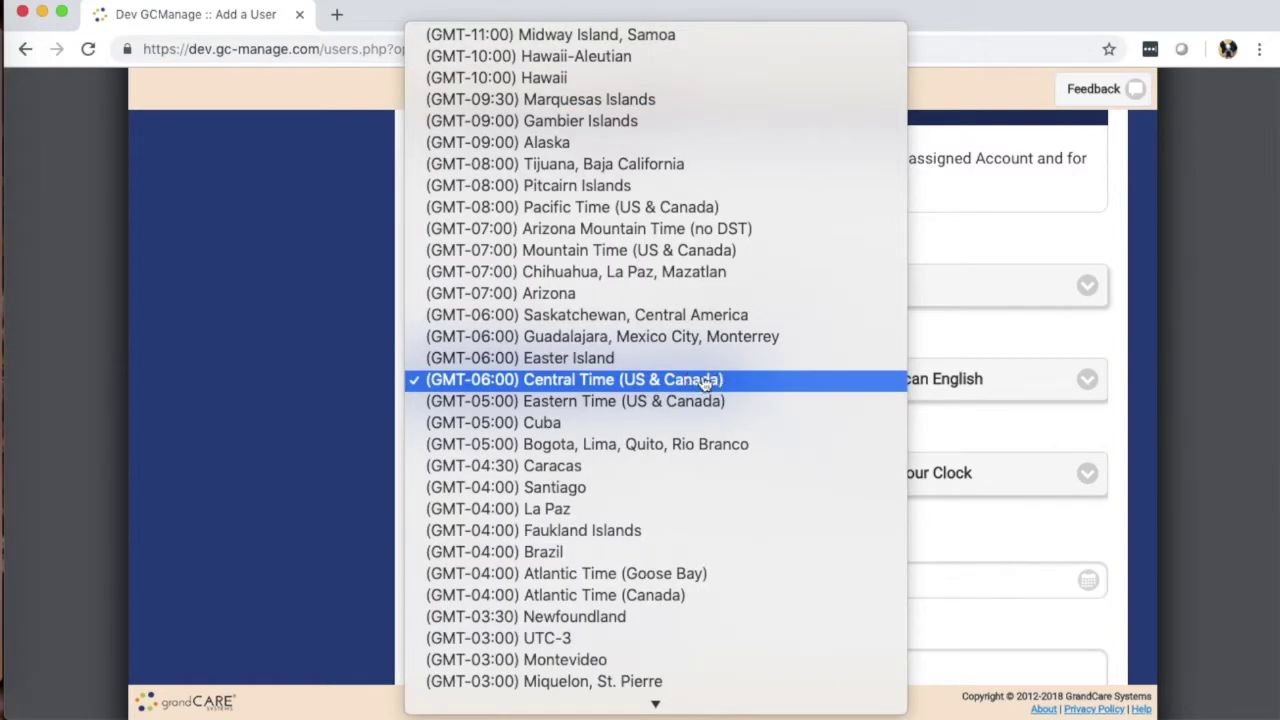
{"action": "left_click", "coordinate": [705, 380]}
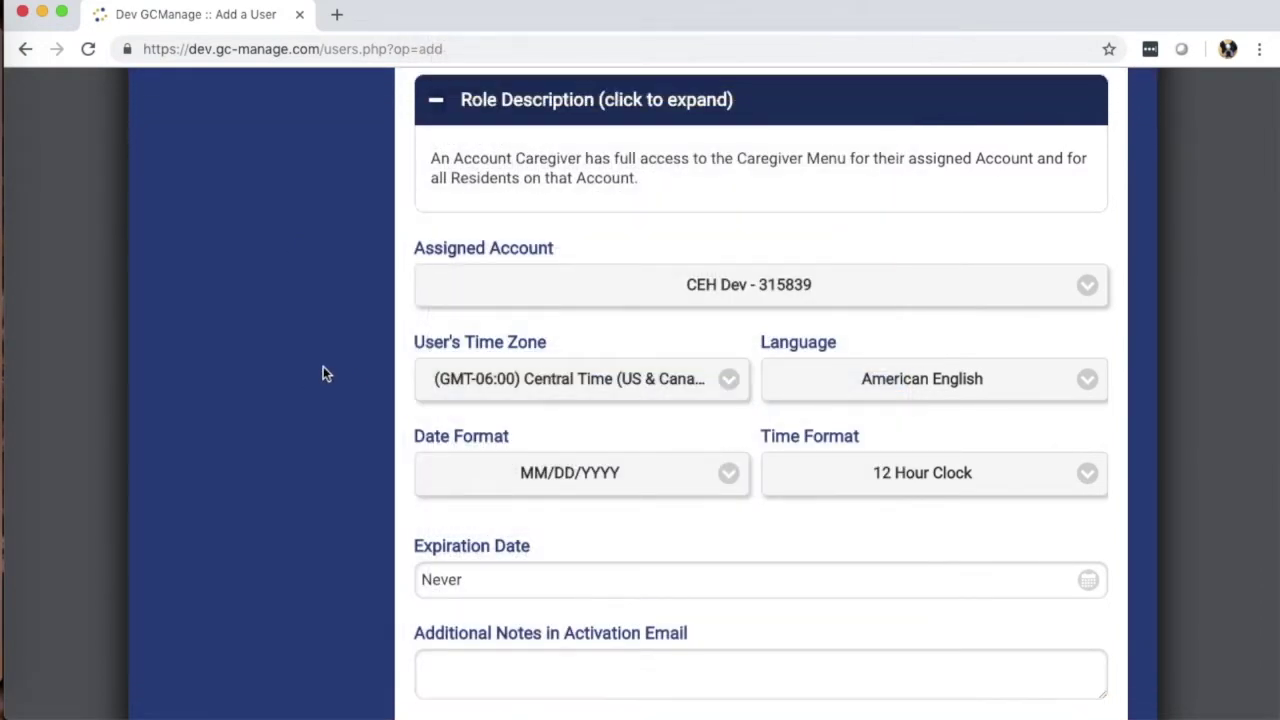
Step: Keep American English as the language and open the Expiration Date calendar
{"action": "scroll", "coordinate": [365, 376], "scroll_direction": "down", "scroll_amount": 1}
{"action": "scroll", "coordinate": [365, 376], "scroll_direction": "down", "scroll_amount": 2}
{"action": "left_click", "coordinate": [926, 262]}
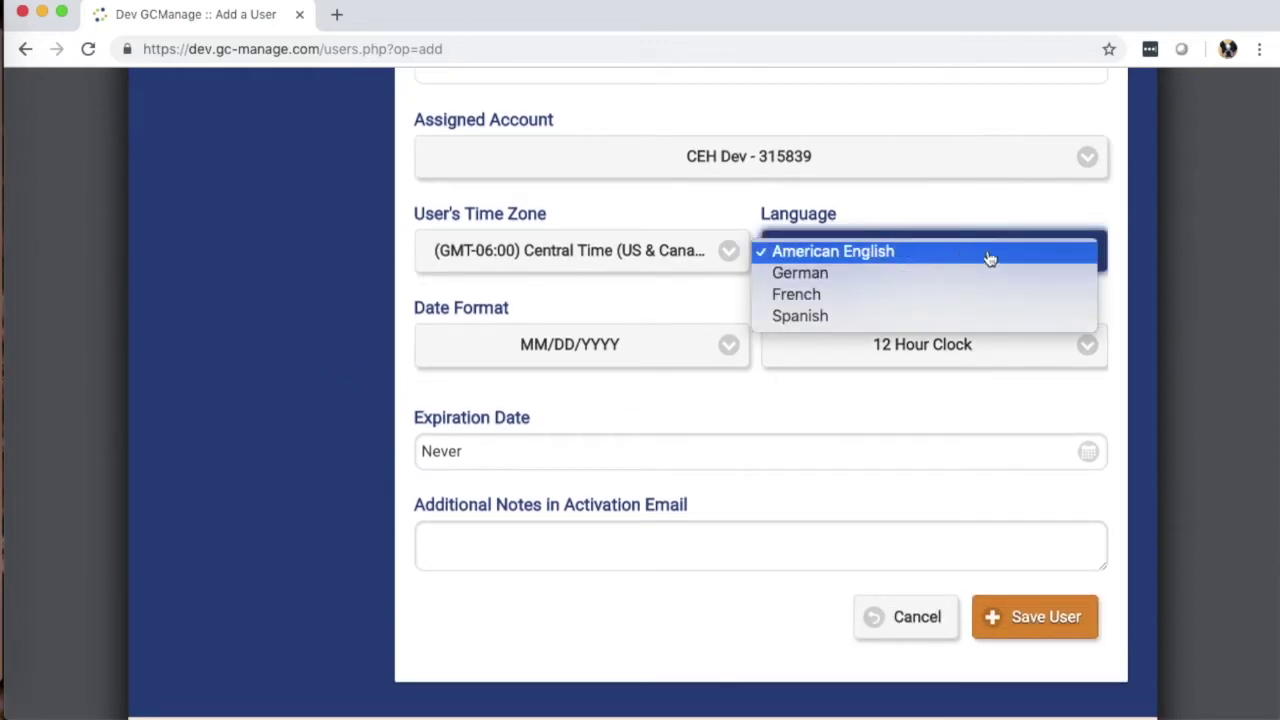
{"action": "left_click", "coordinate": [347, 261]}
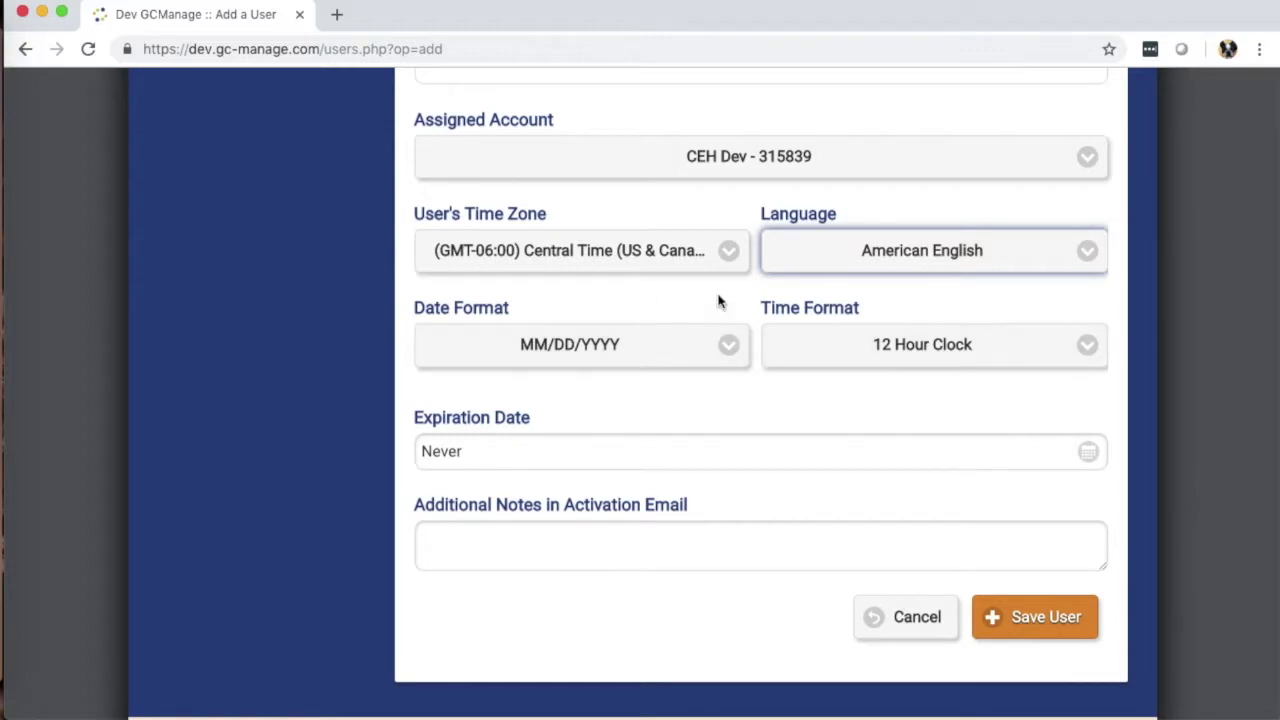
{"action": "scroll", "coordinate": [345, 334], "scroll_direction": "down", "scroll_amount": 1}
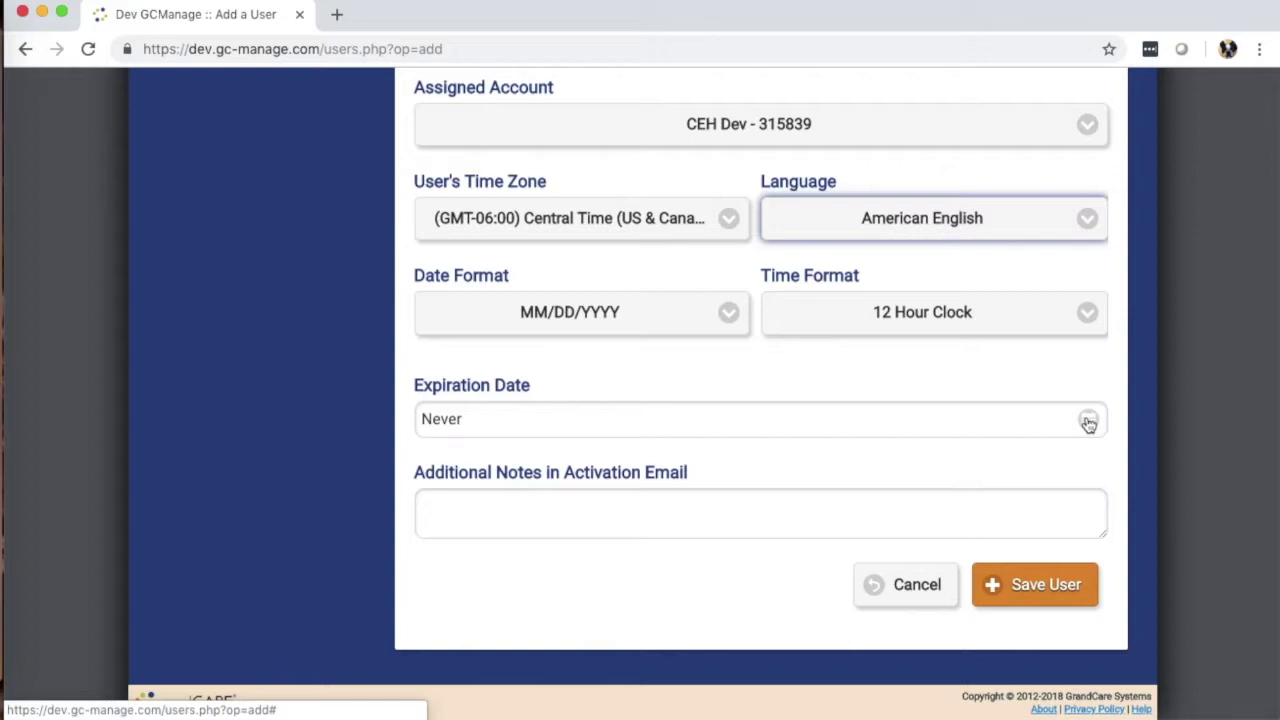
{"action": "left_click", "coordinate": [1088, 421]}
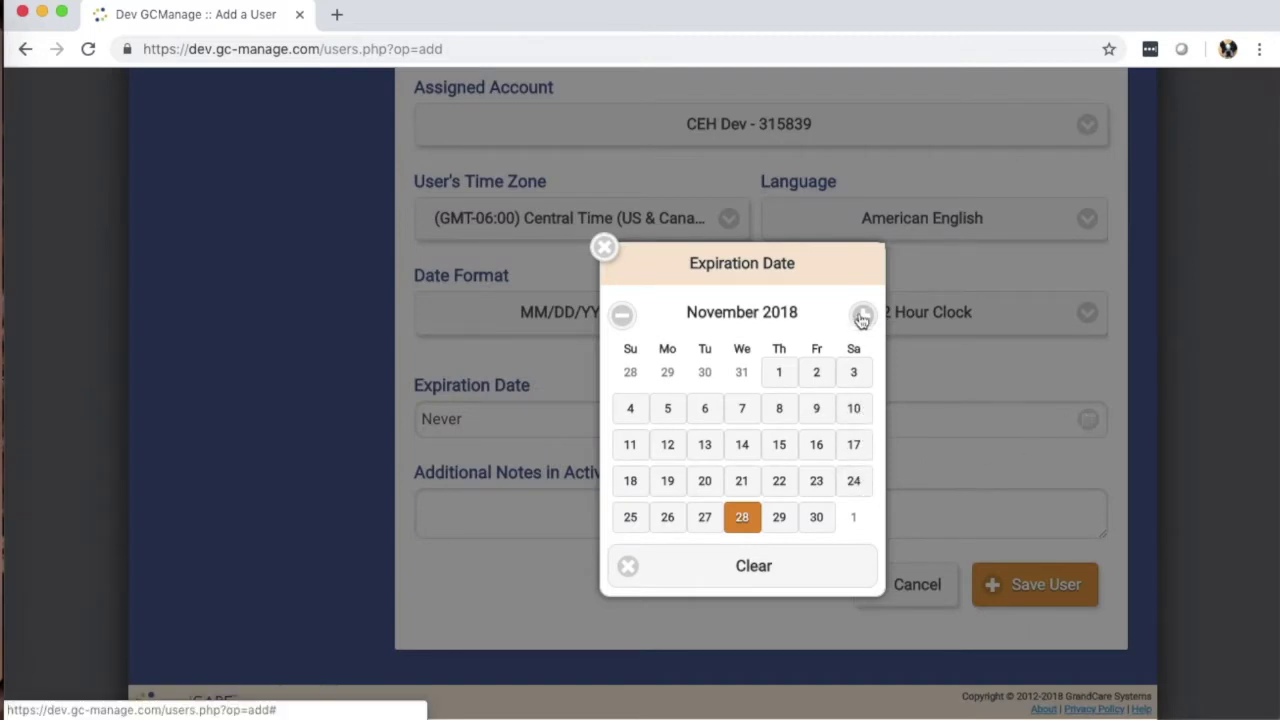
Step: Close the calendar leaving Expiration Date as Never, then click into the activation-email notes box
{"action": "left_click", "coordinate": [604, 247]}
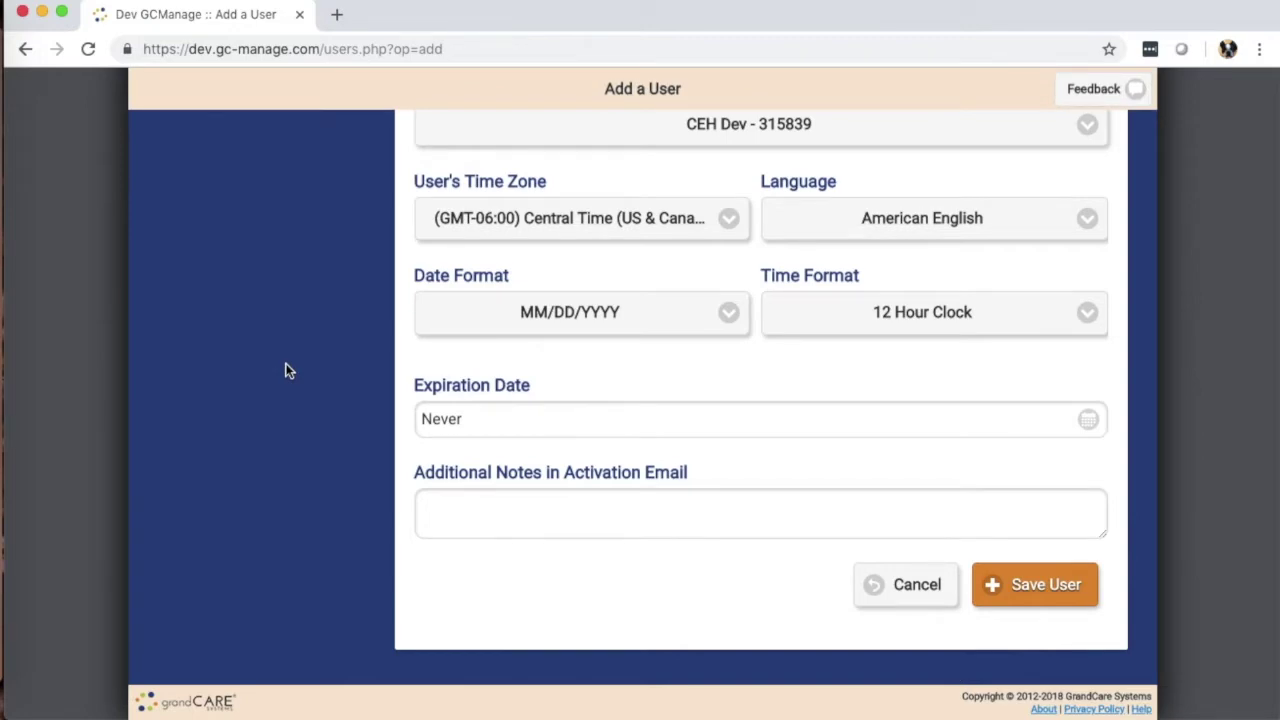
{"action": "scroll", "coordinate": [308, 366], "scroll_direction": "up", "scroll_amount": 10}
{"action": "scroll", "coordinate": [308, 366], "scroll_direction": "down", "scroll_amount": 10}
{"action": "scroll", "coordinate": [308, 366], "scroll_direction": "down", "scroll_amount": 3}
{"action": "left_click", "coordinate": [497, 508]}
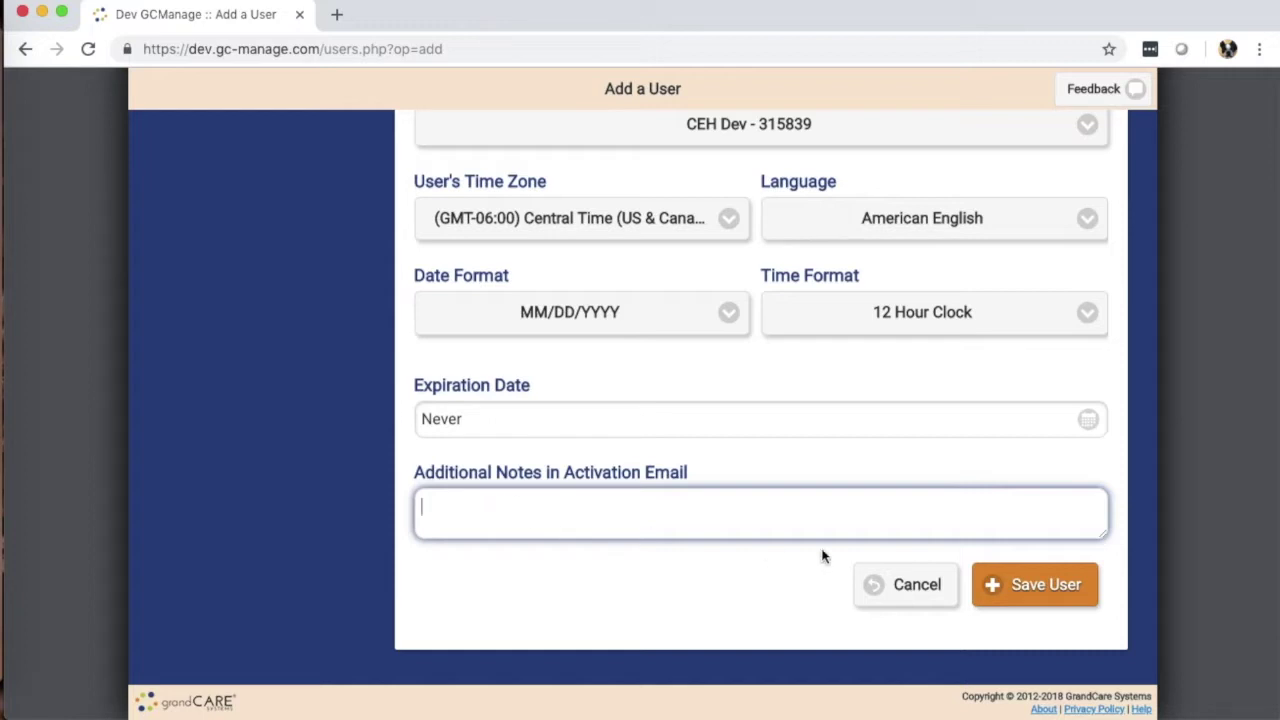
Step: Save the new user and view his Roles, showing Account Caregiver on CEH Dev
{"action": "left_click", "coordinate": [1031, 588]}
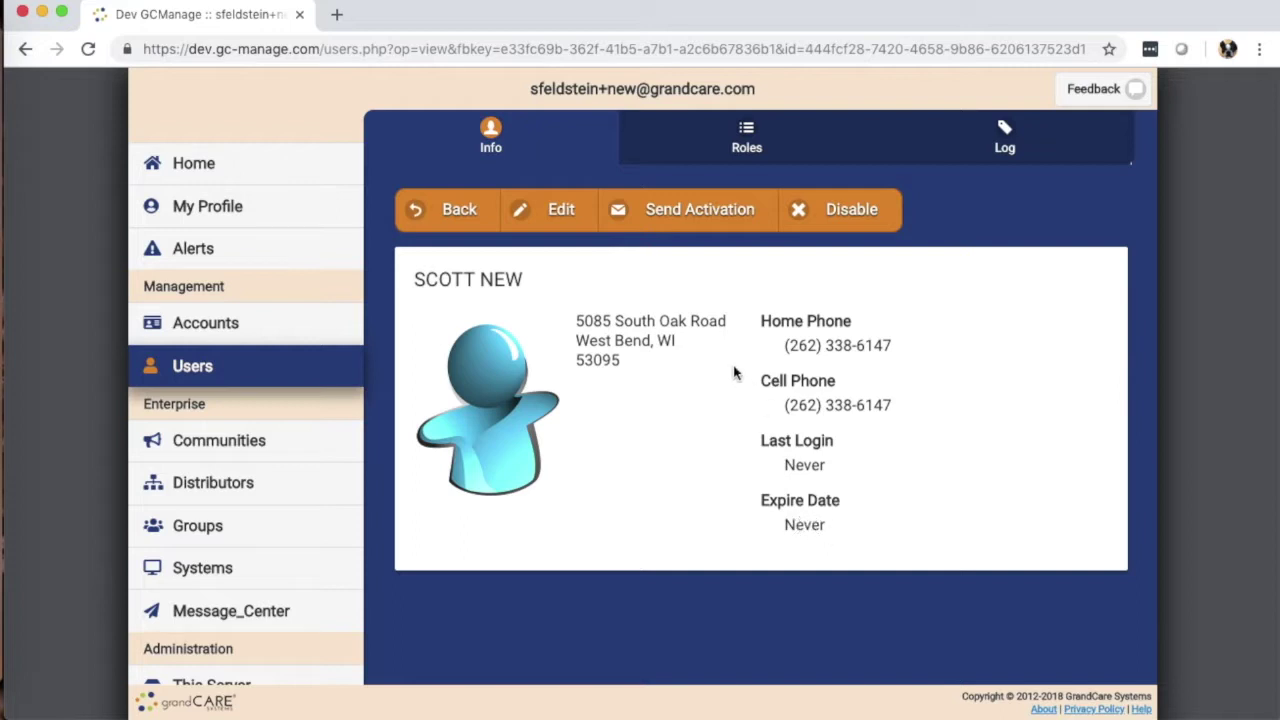
{"action": "left_click", "coordinate": [726, 151]}
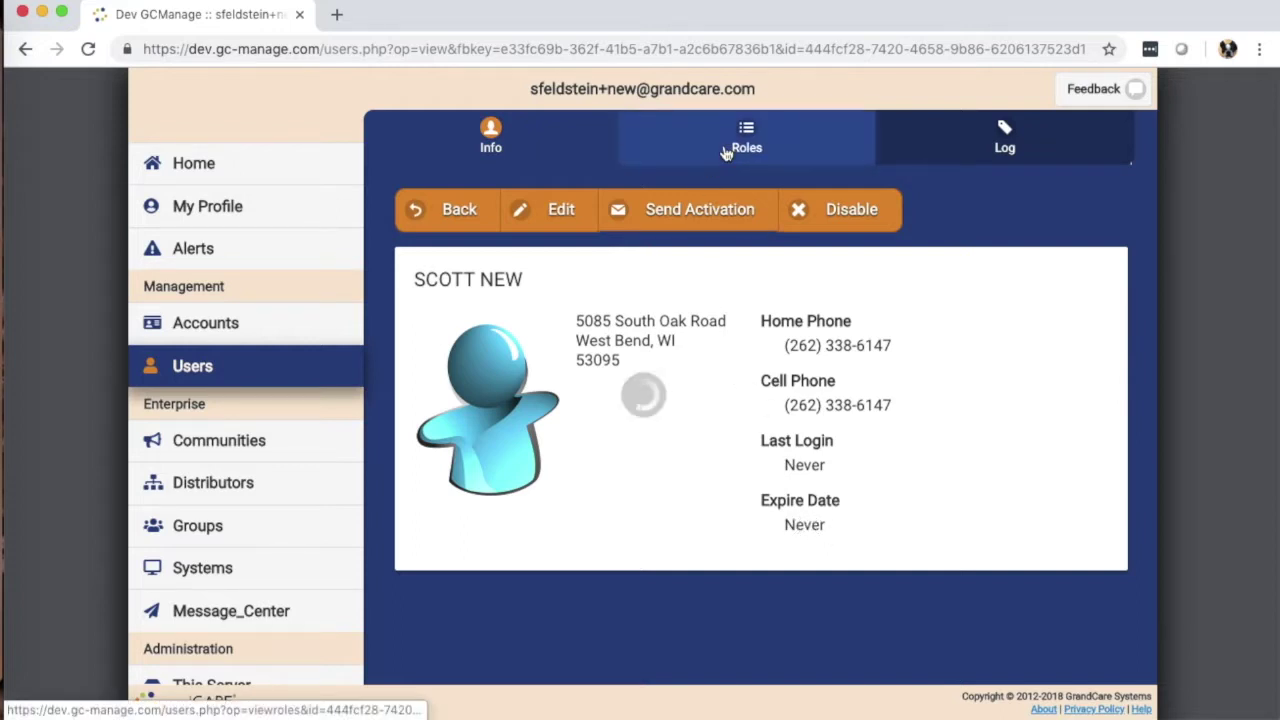